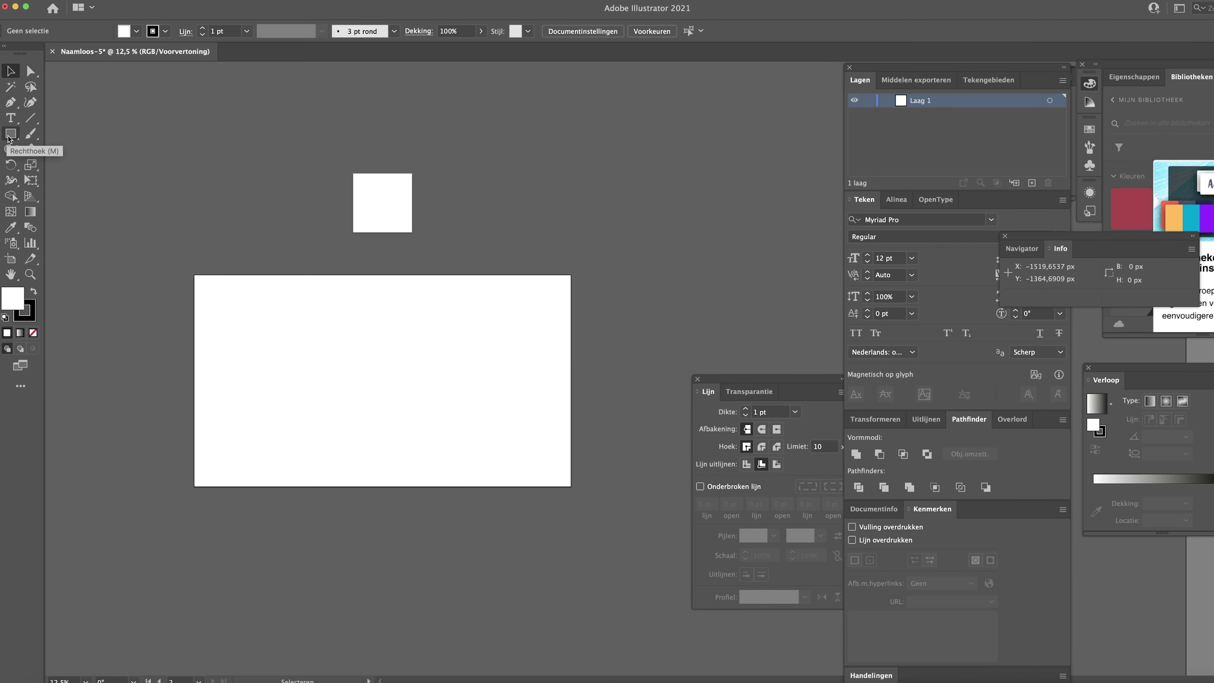
Check the small square artboard's size, then zoom in on it.
click(11, 261)
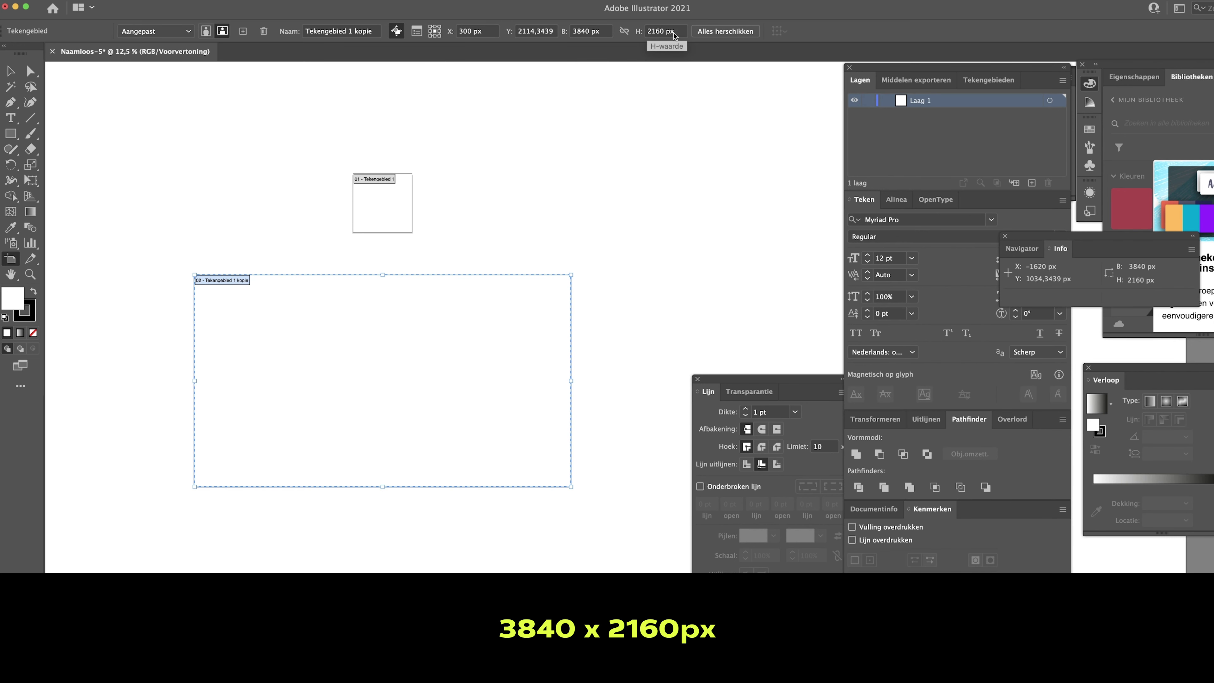
click(394, 212)
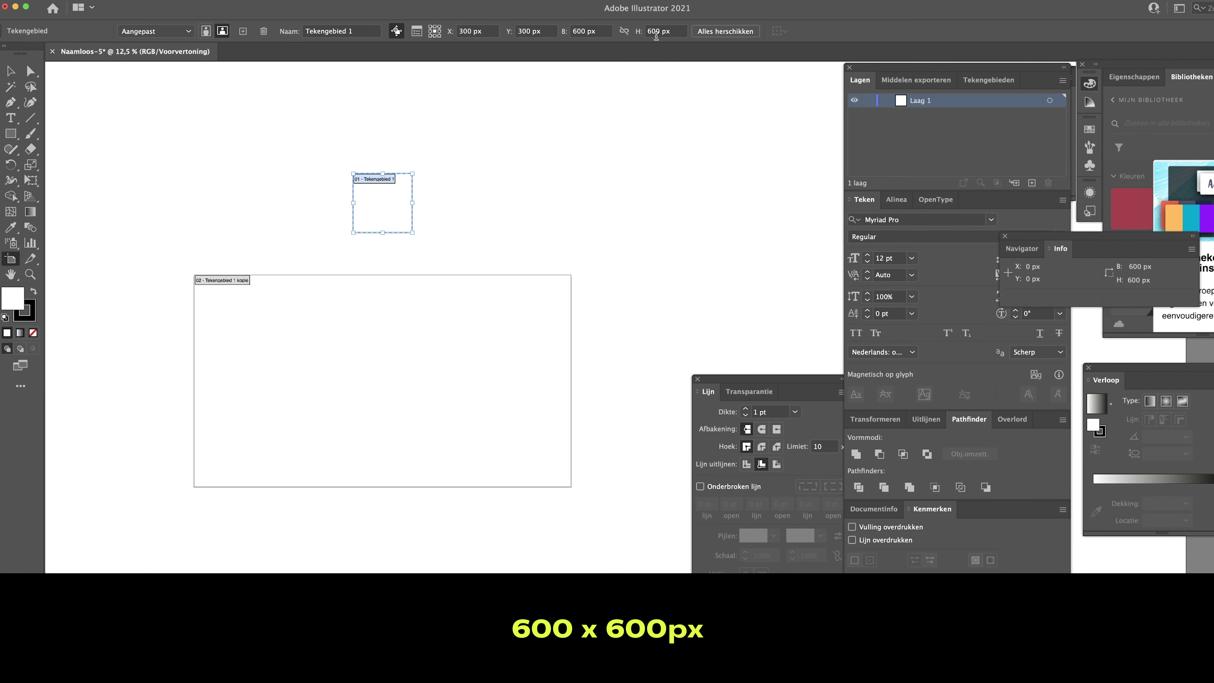
click(10, 71)
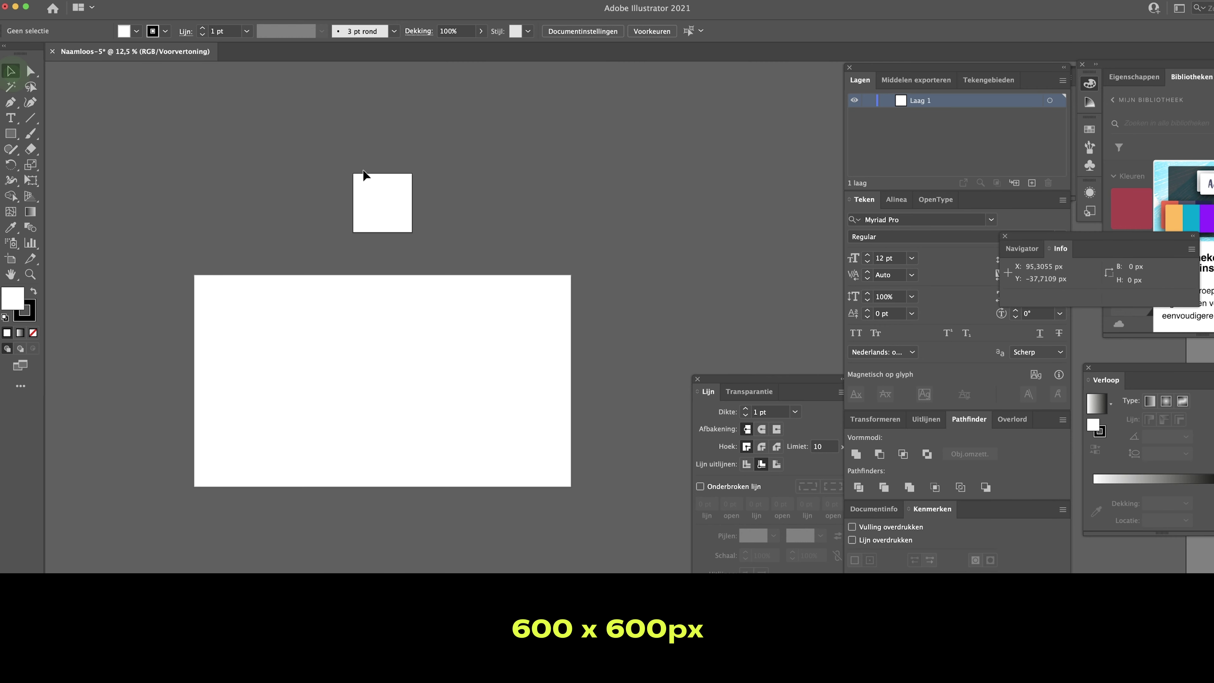
key(super+equal)
scroll(366, 176, up, 6)
scroll(365, 177, left, 5)
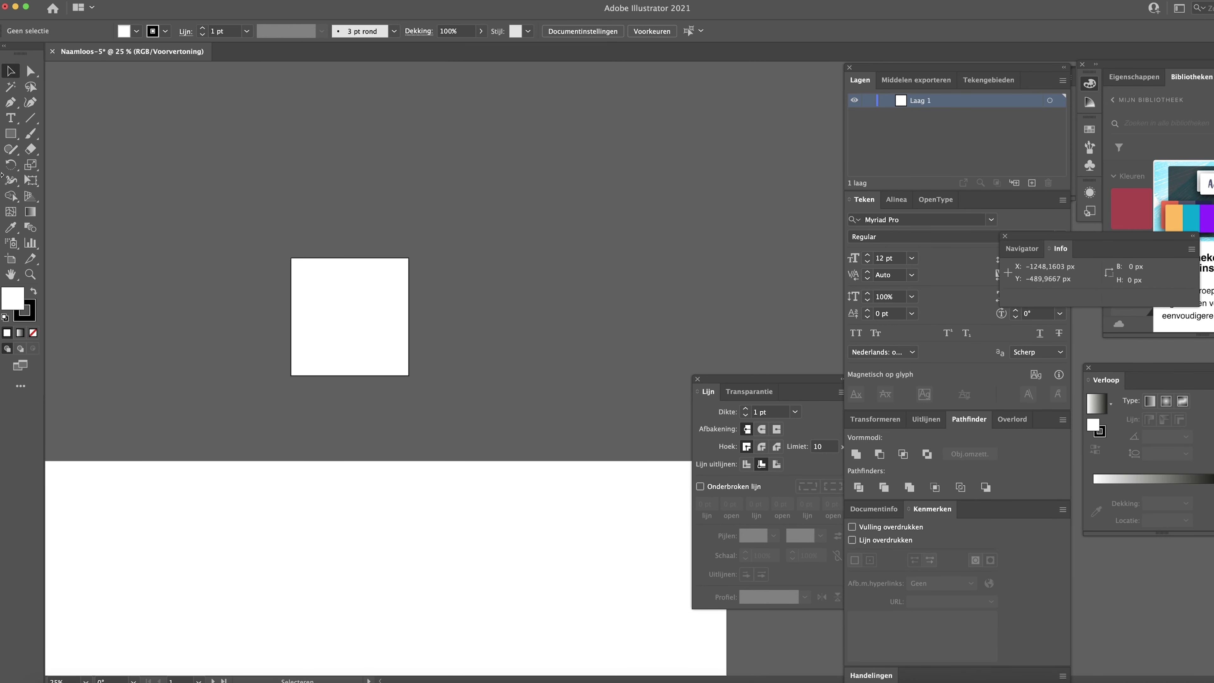
Draw a black-filled, stroke-free circle from the artboard's centre.
drag(11, 136, 72, 167)
click(34, 291)
click(24, 311)
click(33, 332)
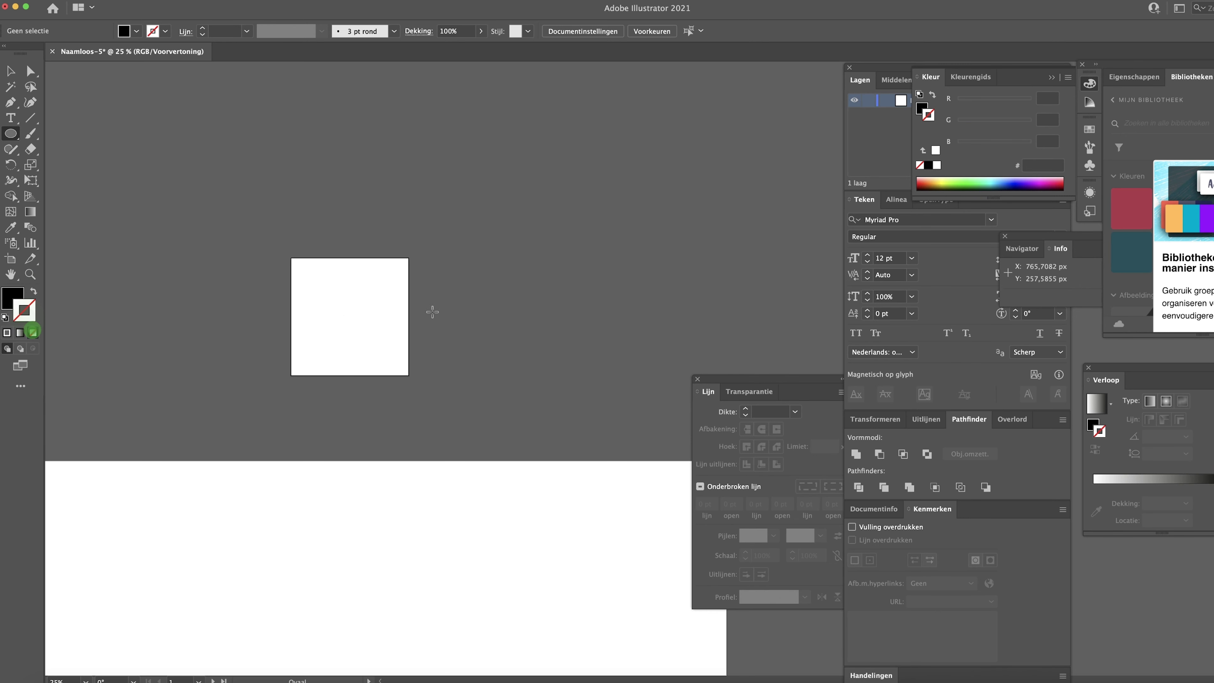
key(x)
drag(349, 316, 301, 379)
Alt-drag copies of the left corner circles to the right corners.
key(v)
click(392, 283)
click(360, 321)
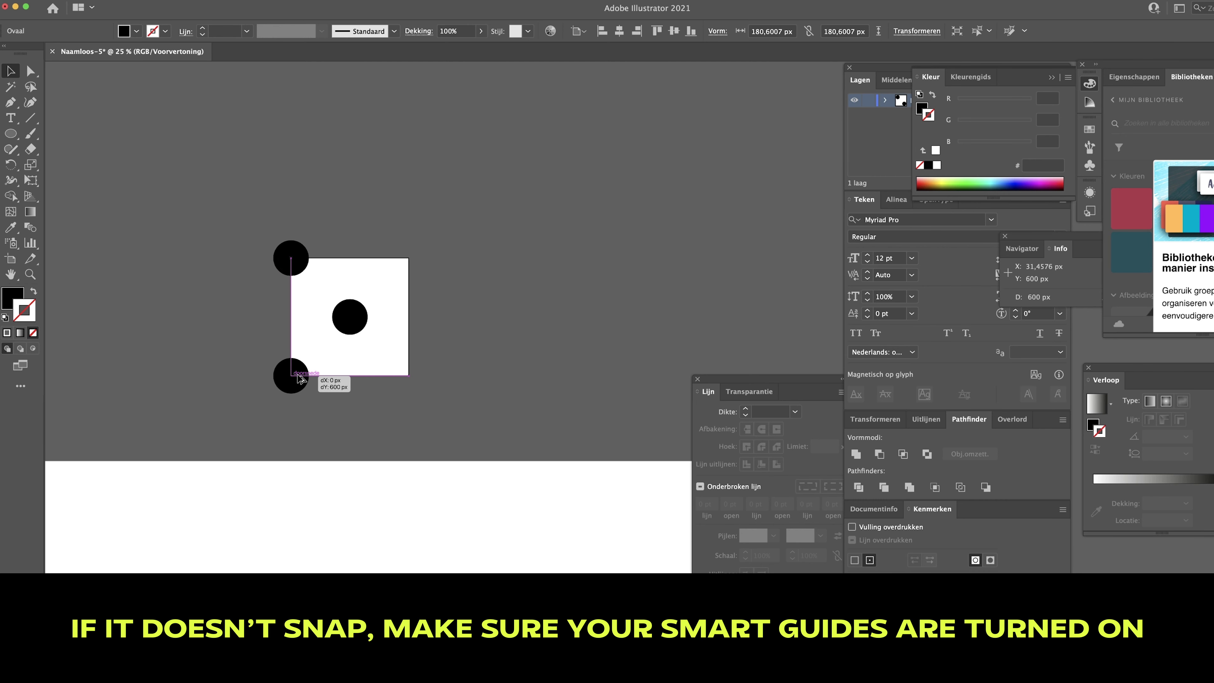
shift+click(292, 262)
drag(292, 262, 412, 264)
Draw a square between opposite corner circle centres and fill it yellow EDFF06.
click(504, 249)
drag(11, 136, 57, 133)
drag(296, 379, 414, 262)
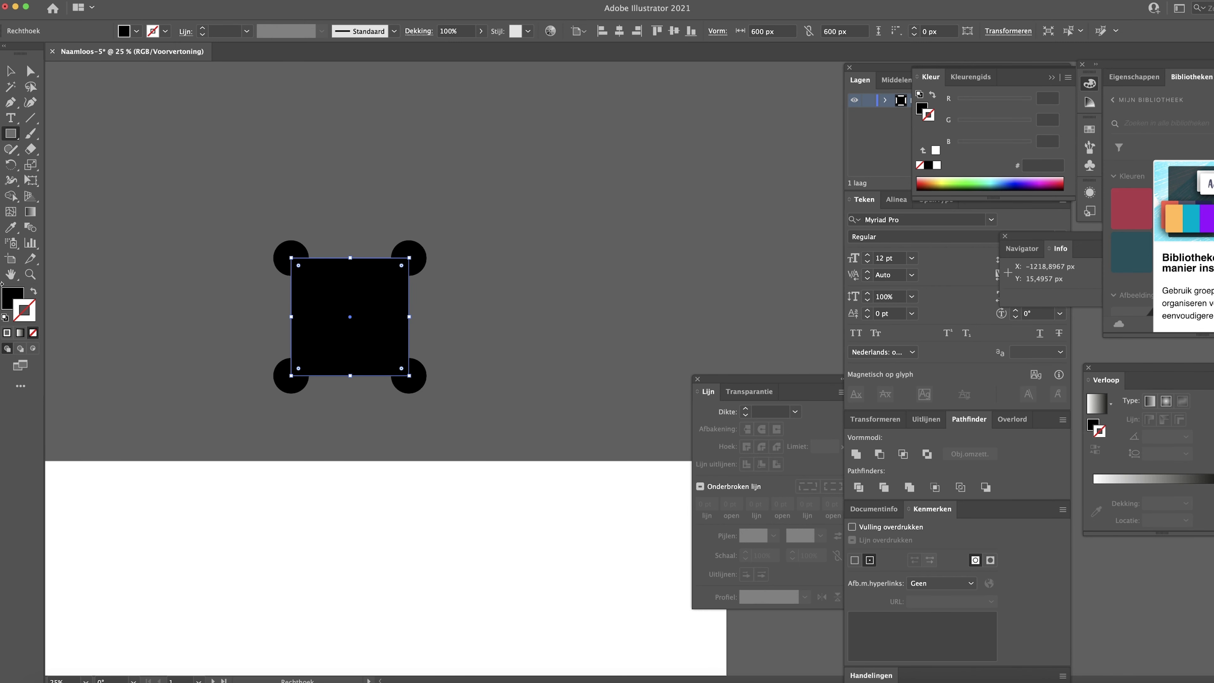
double_click(13, 297)
text(EDFF06)
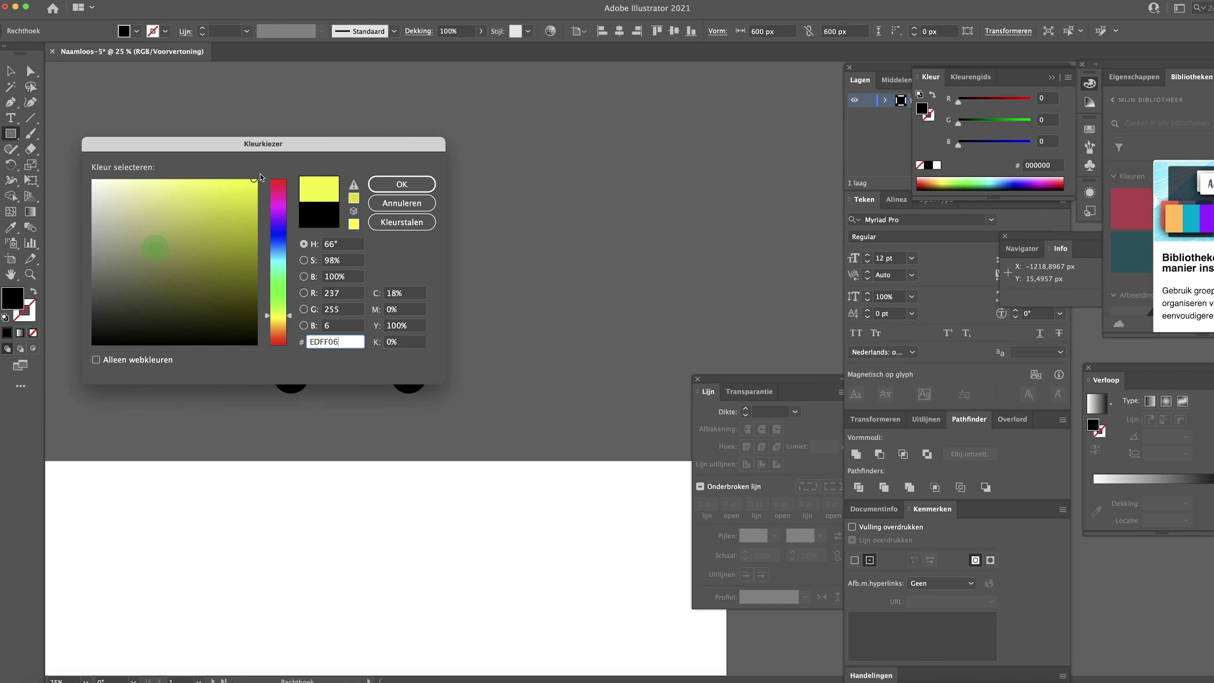
key(Return)
Send the yellow square behind the circles and select all six shapes.
key(v)
key(super+shift+bracketleft)
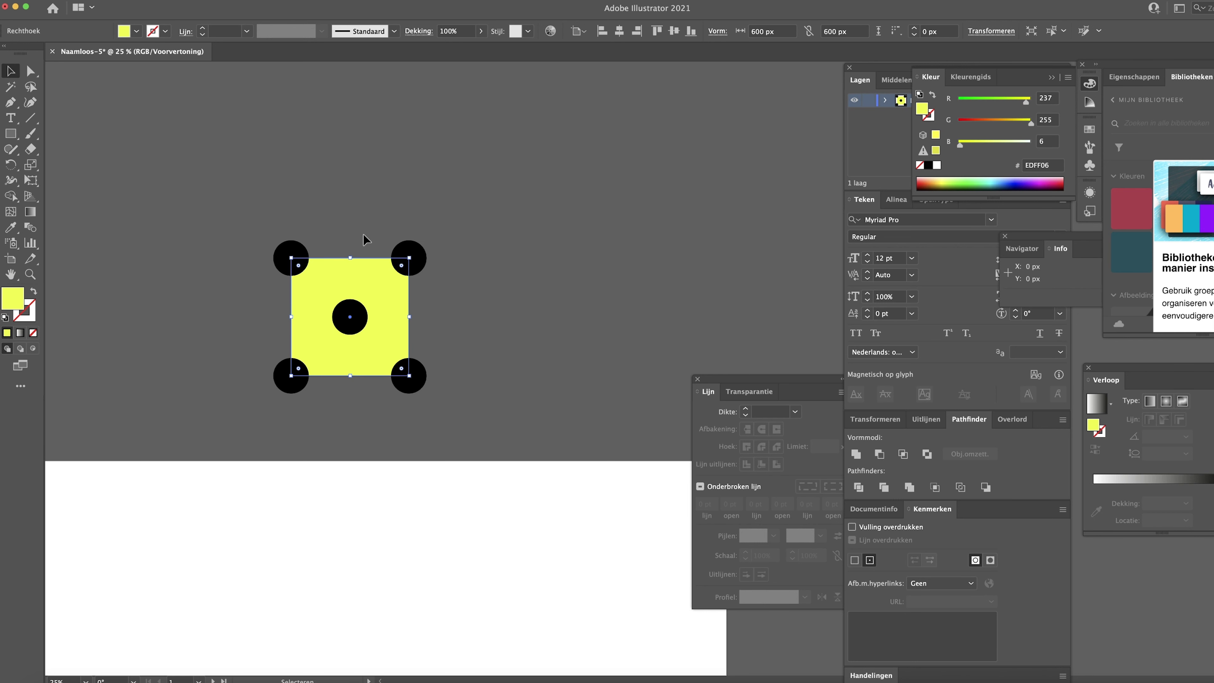
drag(249, 211, 469, 393)
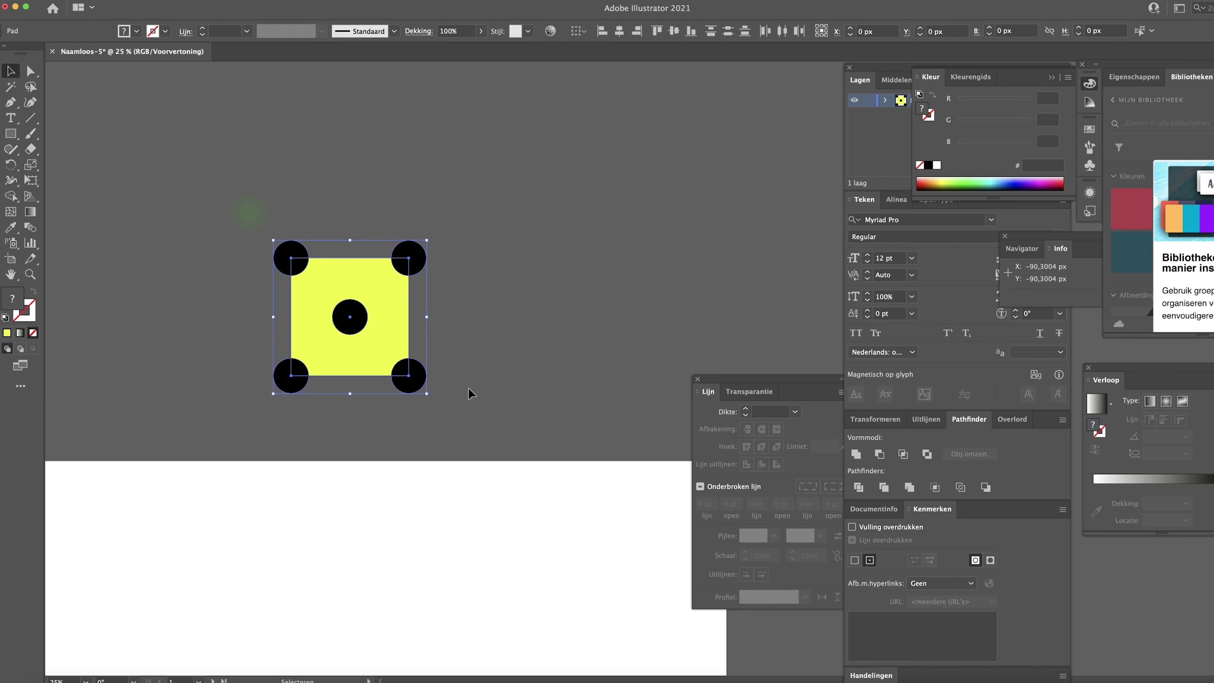
Pathfinder-Divide the shapes and delete the four outer corner-circle parts.
click(859, 489)
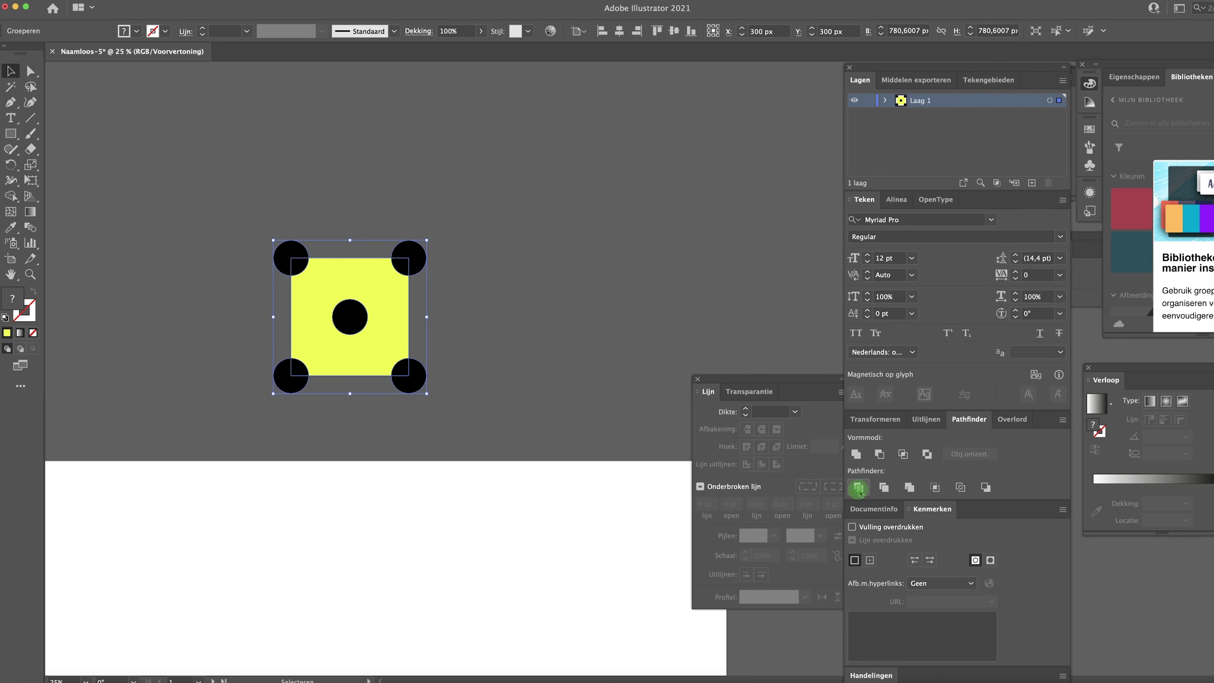
click(428, 410)
key(a)
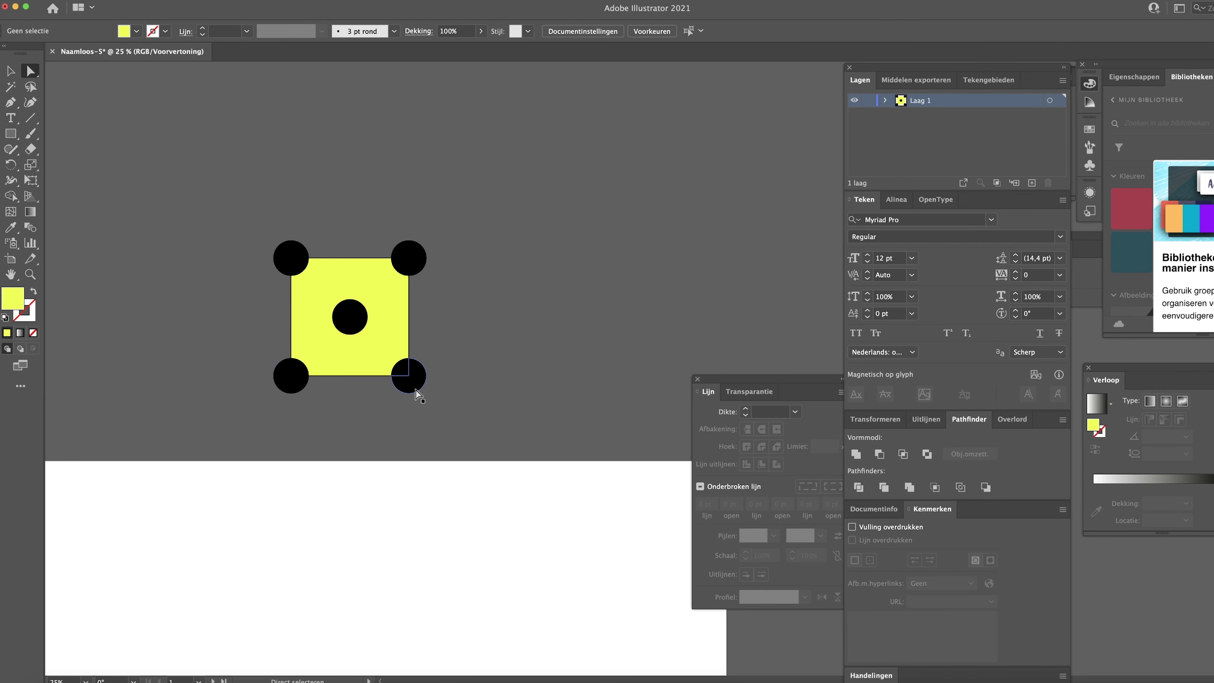
click(417, 388)
key(Delete)
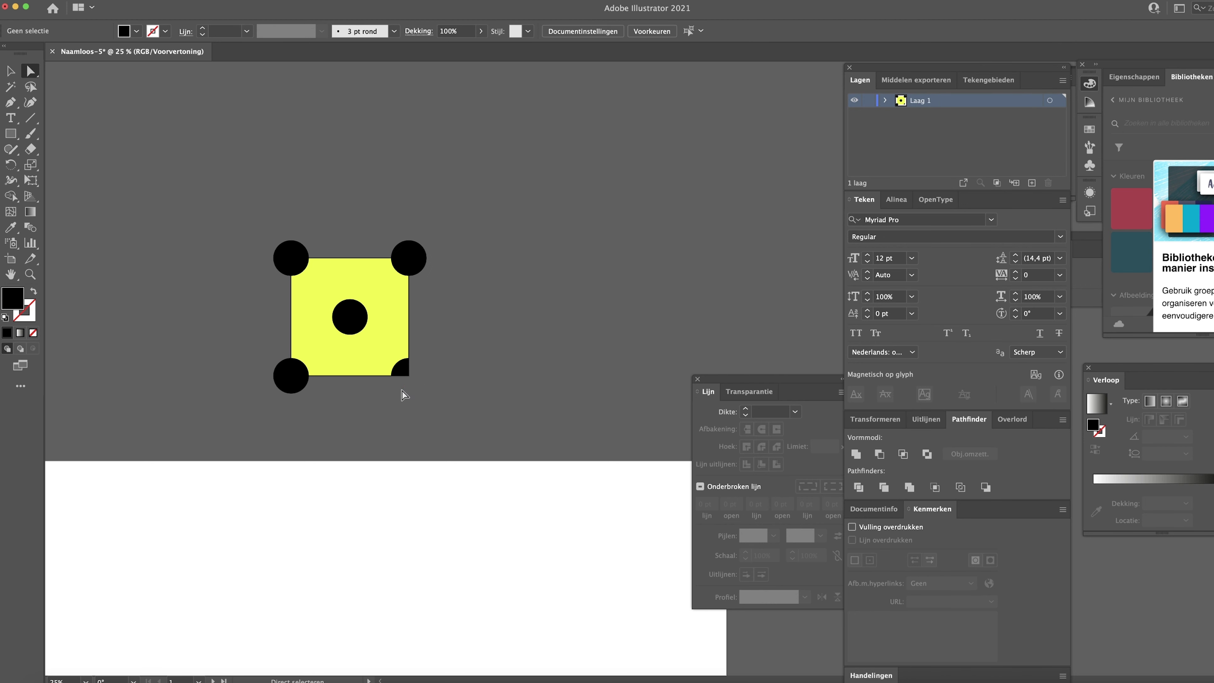
click(290, 387)
key(Delete)
click(286, 254)
key(Delete)
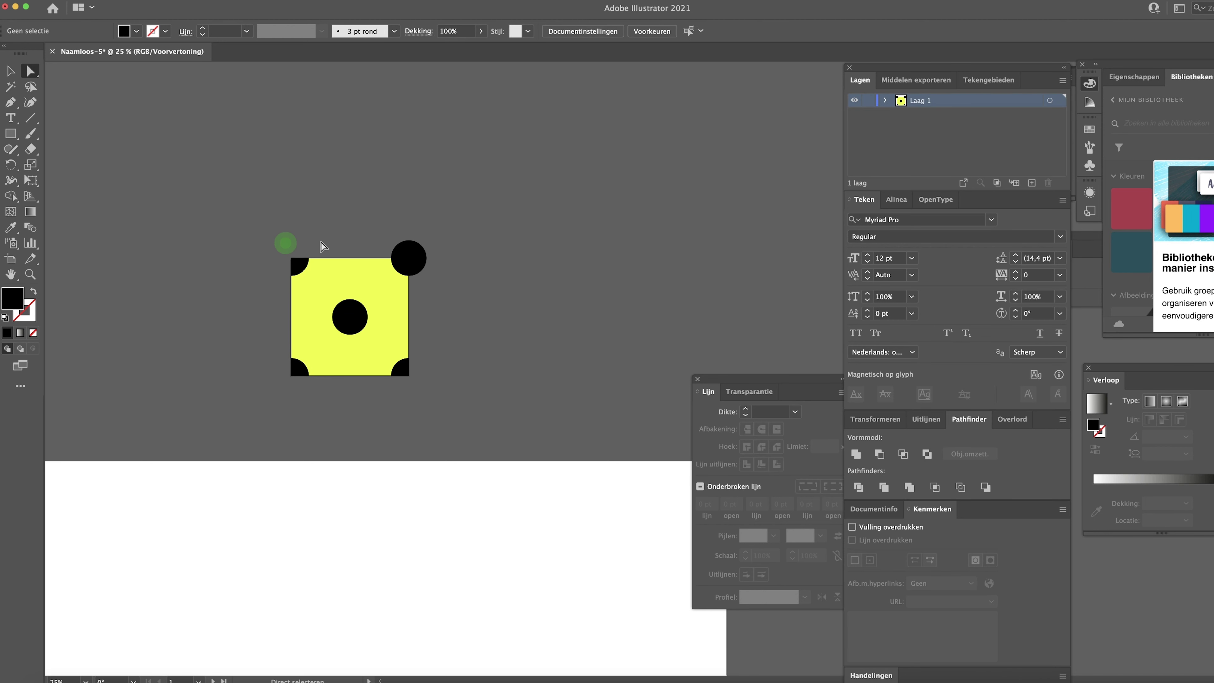
click(412, 250)
key(Delete)
Set the yellow background shape's fill to None, then select all the tile artwork.
key(v)
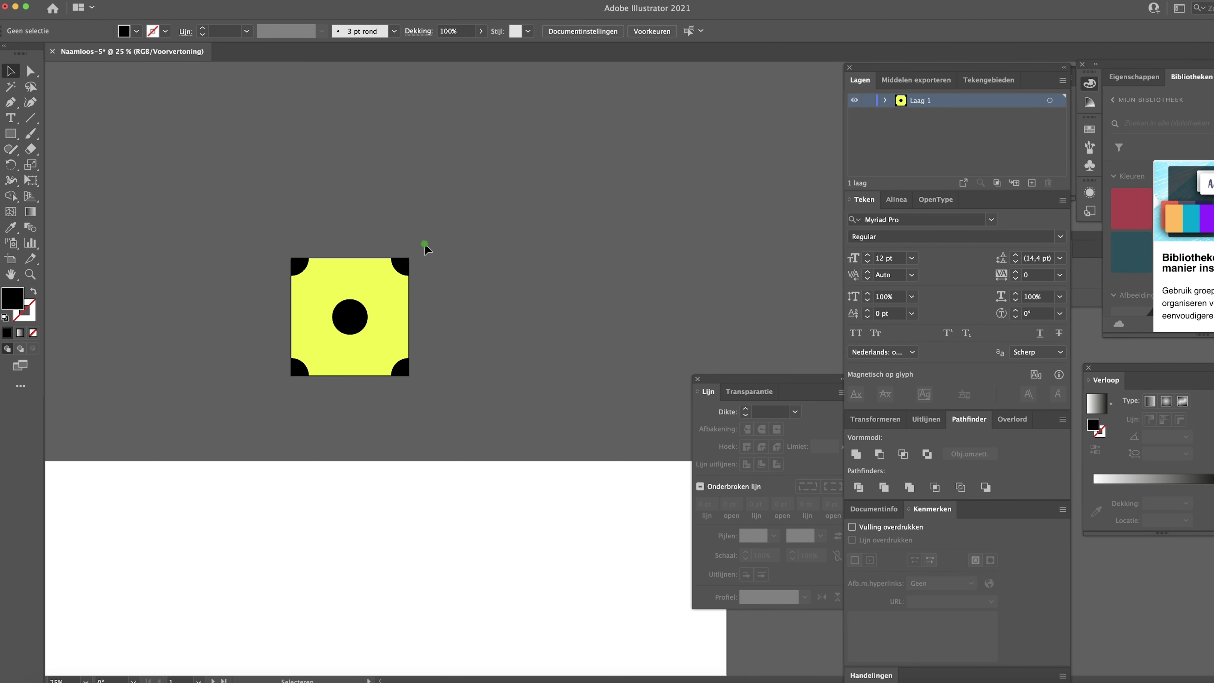
click(425, 246)
click(321, 295)
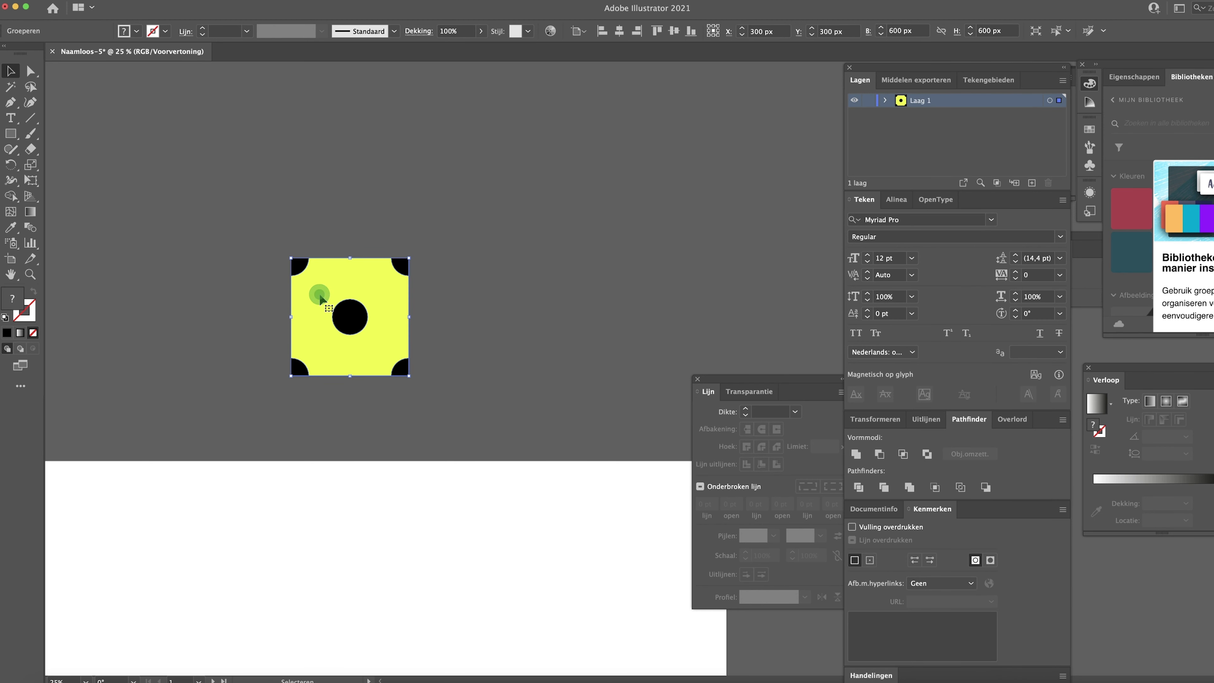
right_click(354, 281)
click(519, 351)
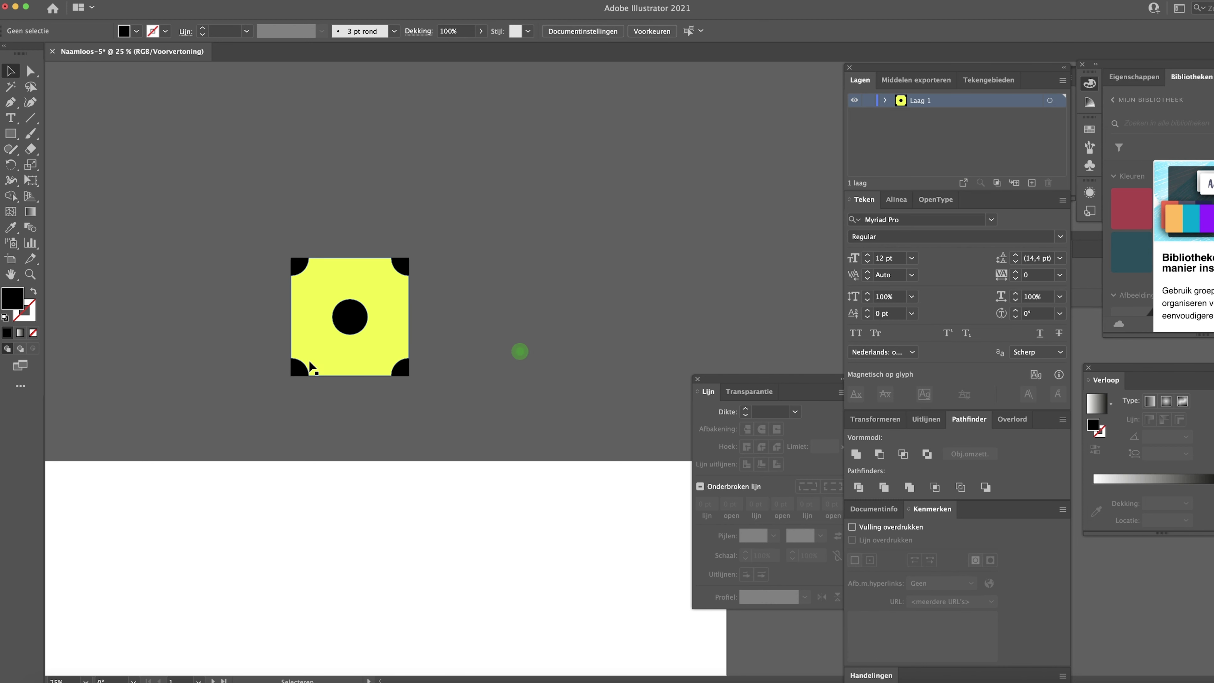
key(a)
click(345, 354)
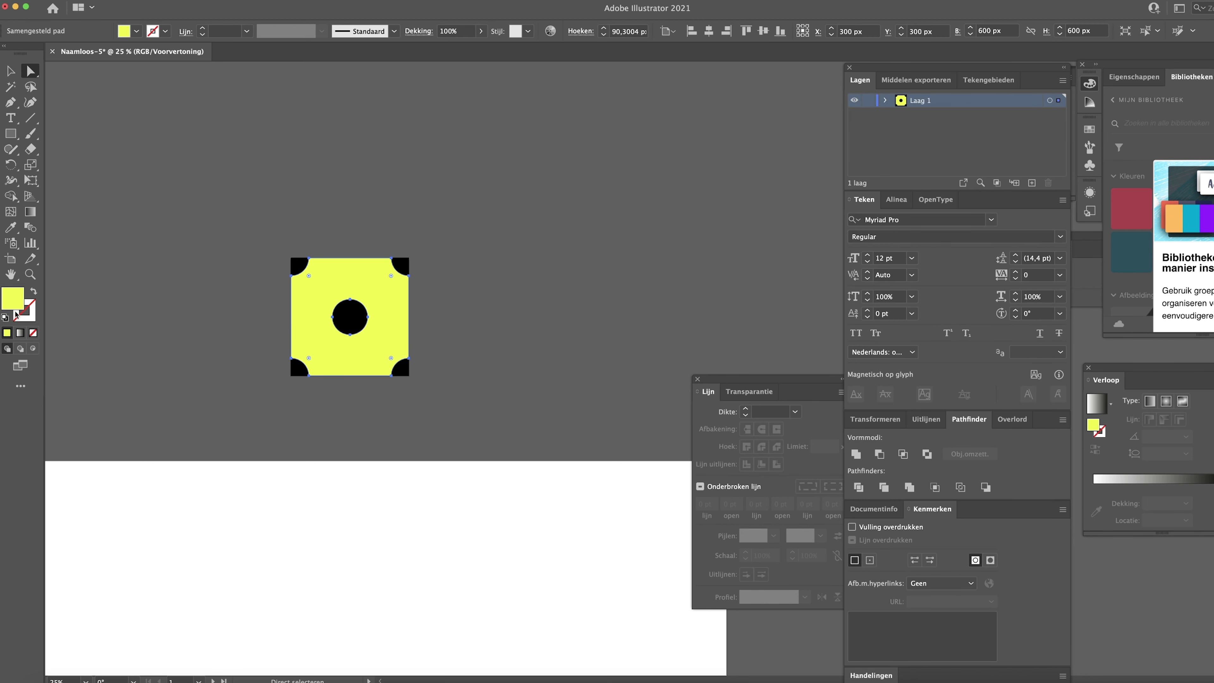
click(33, 333)
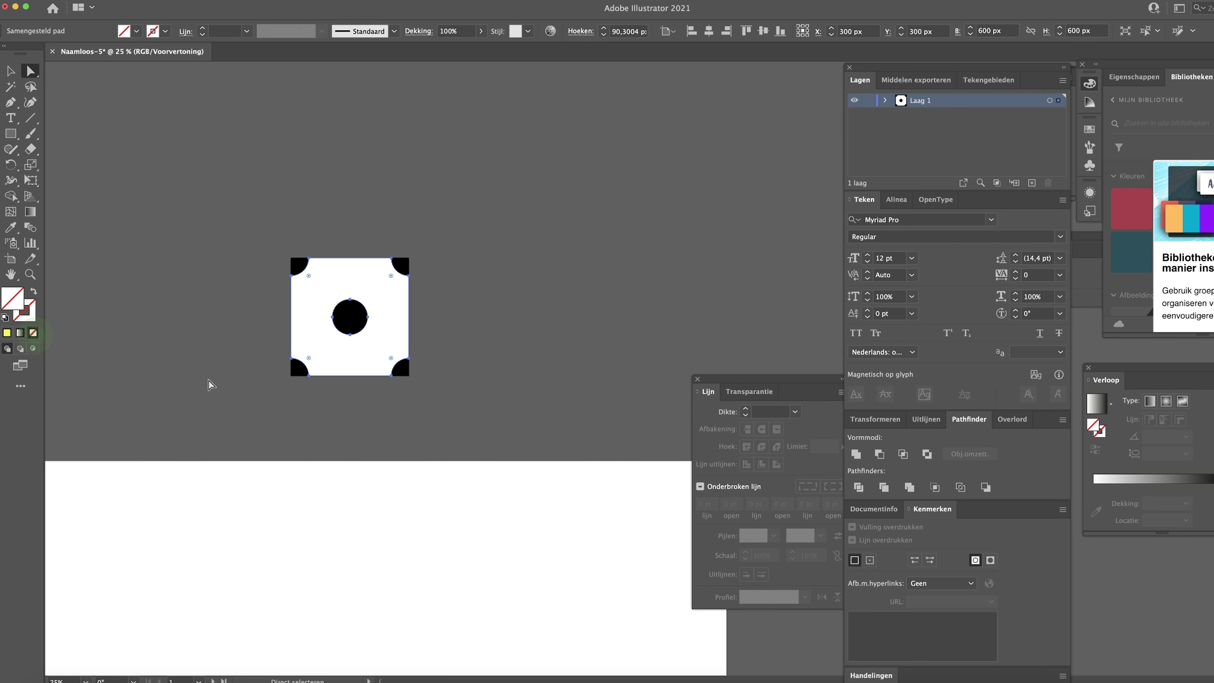
key(v)
click(229, 387)
key(super+a)
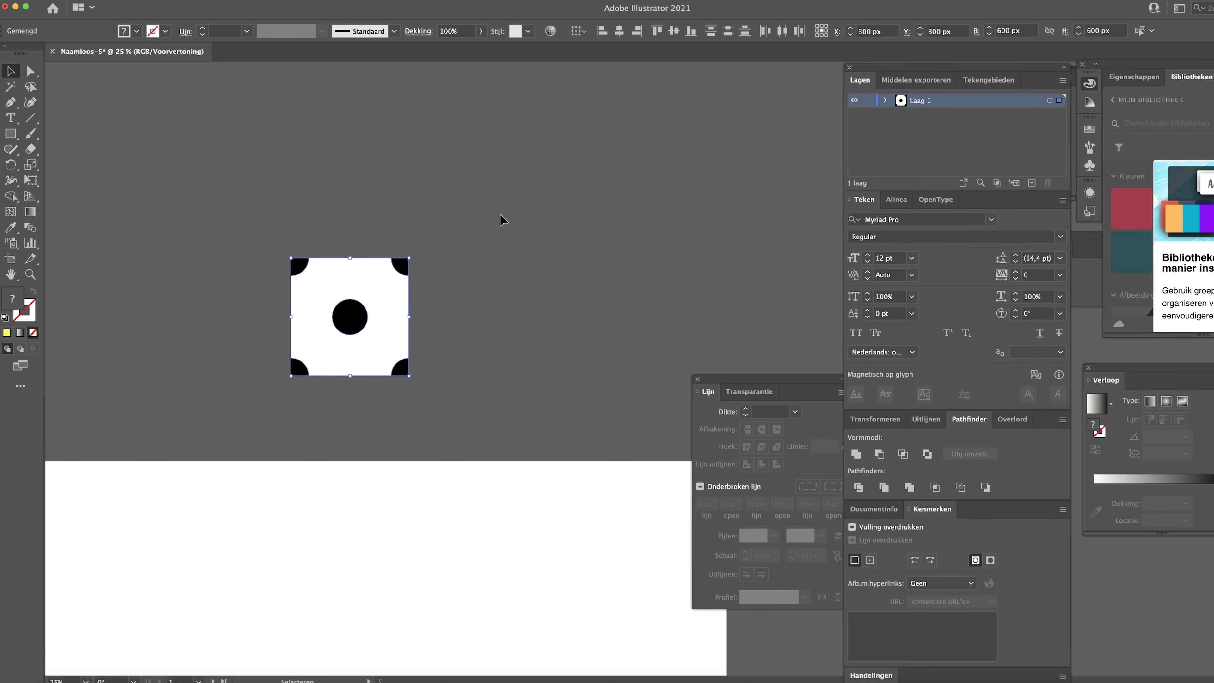
Drag the dot tile into the Swatches panel as a new pattern swatch.
click(1090, 131)
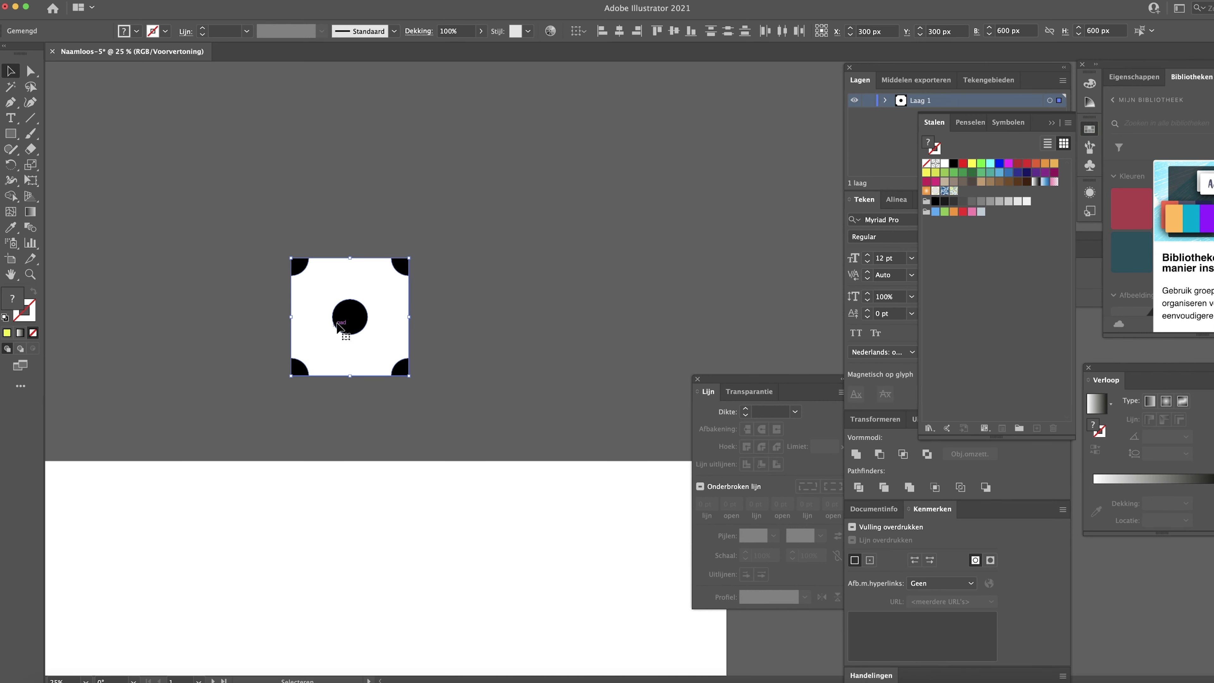
click(458, 315)
click(218, 406)
drag(340, 325, 952, 219)
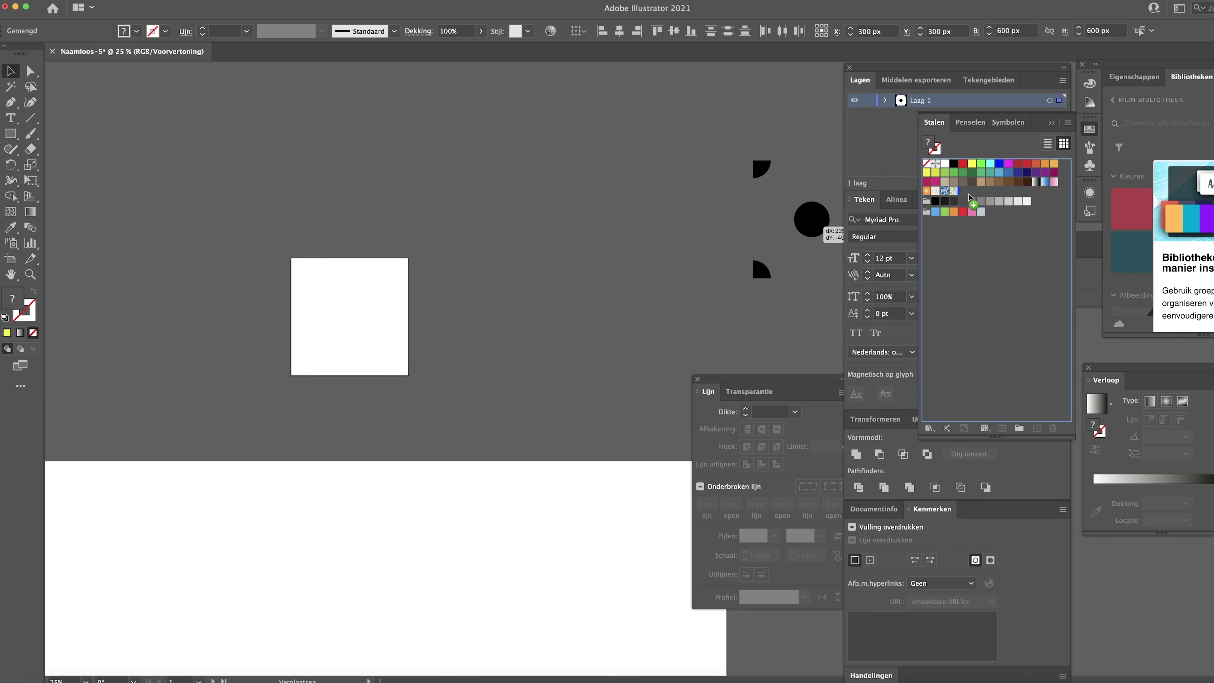
Draw a 3840×2160 rectangle over the large artboard and fill it with the dot pattern.
key(super+minus)
scroll(515, 306, right, 5)
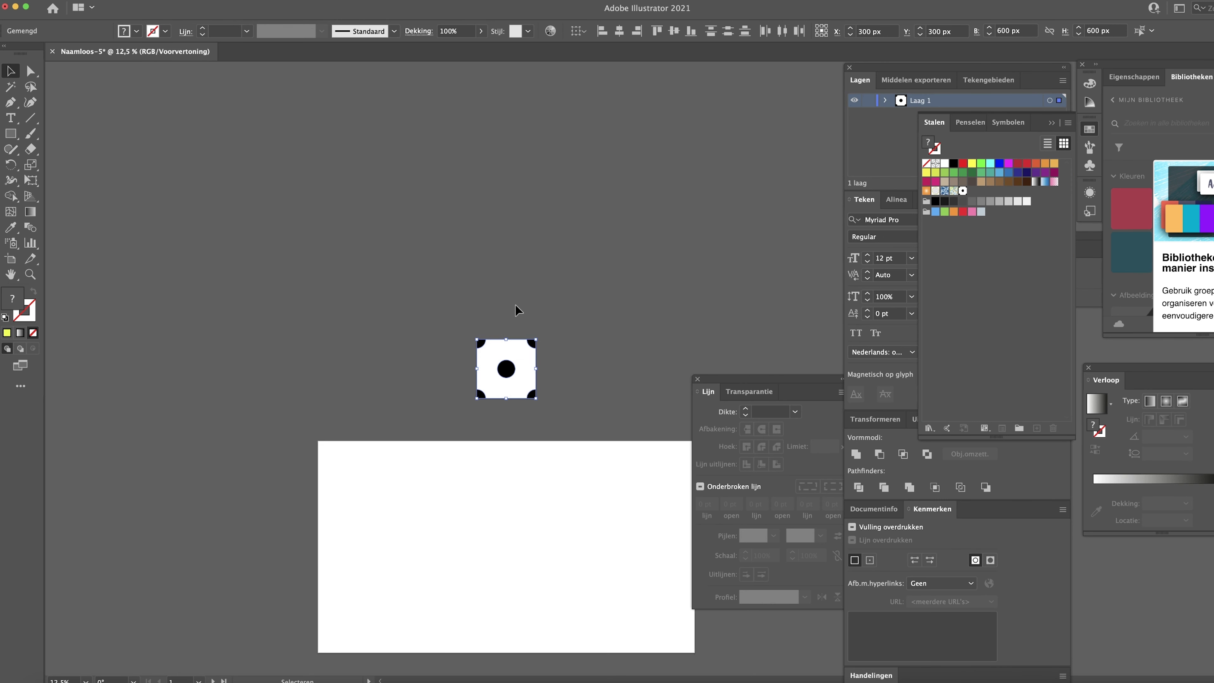
scroll(515, 306, down, 4)
scroll(515, 306, right, 3)
click(494, 355)
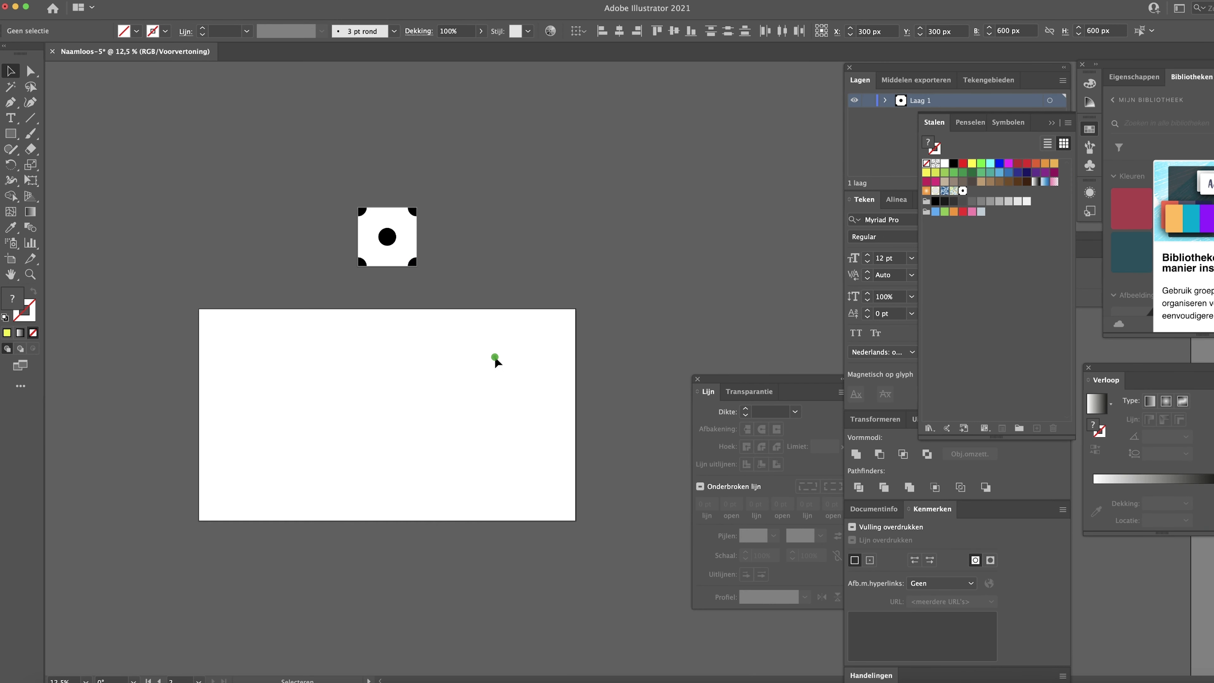
click(11, 133)
drag(198, 311, 579, 522)
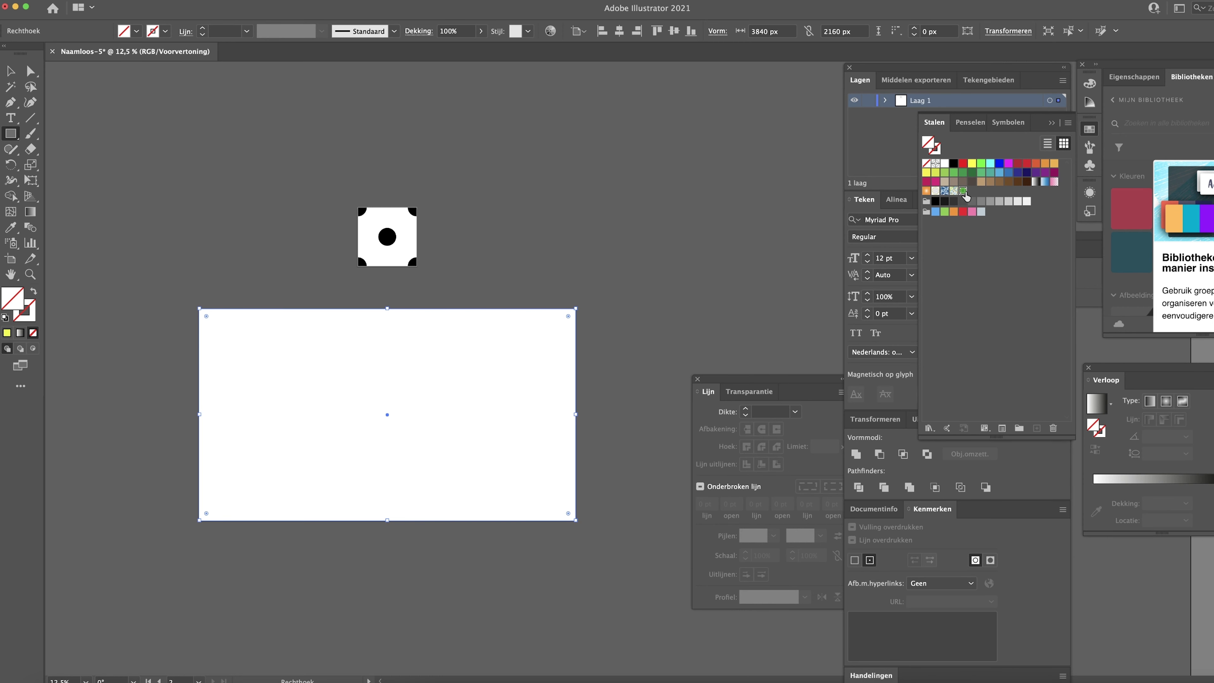
click(964, 192)
key(v)
click(642, 287)
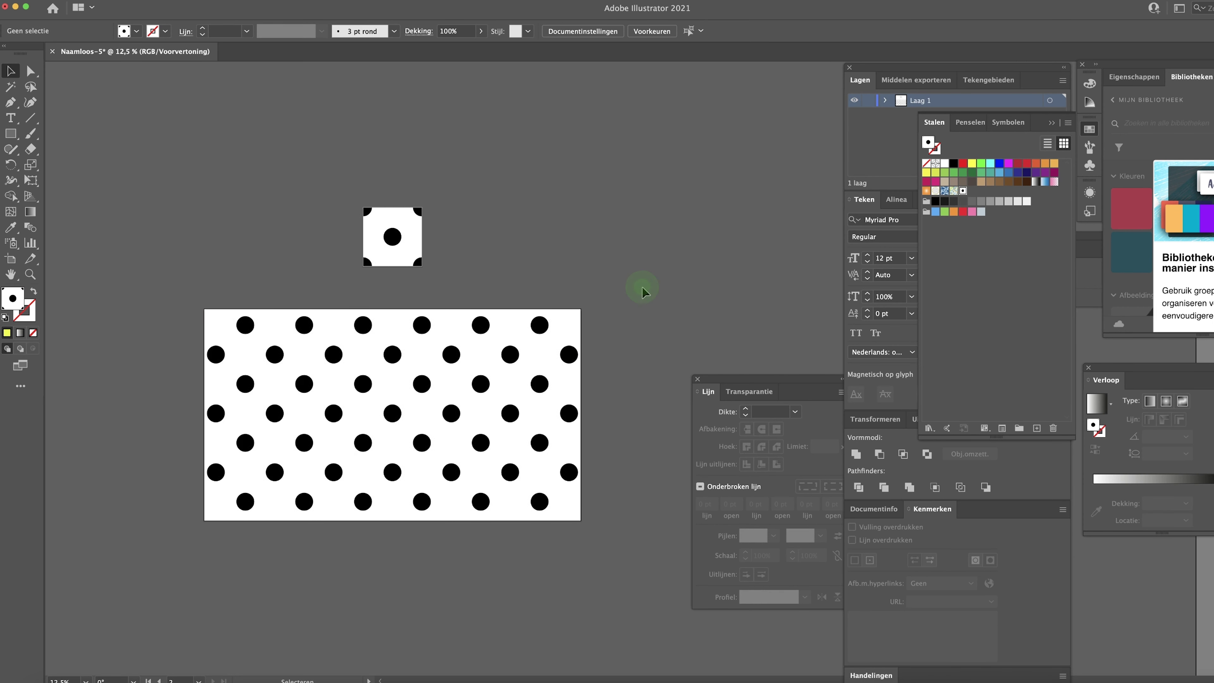
scroll(642, 288, left, 2)
click(519, 388)
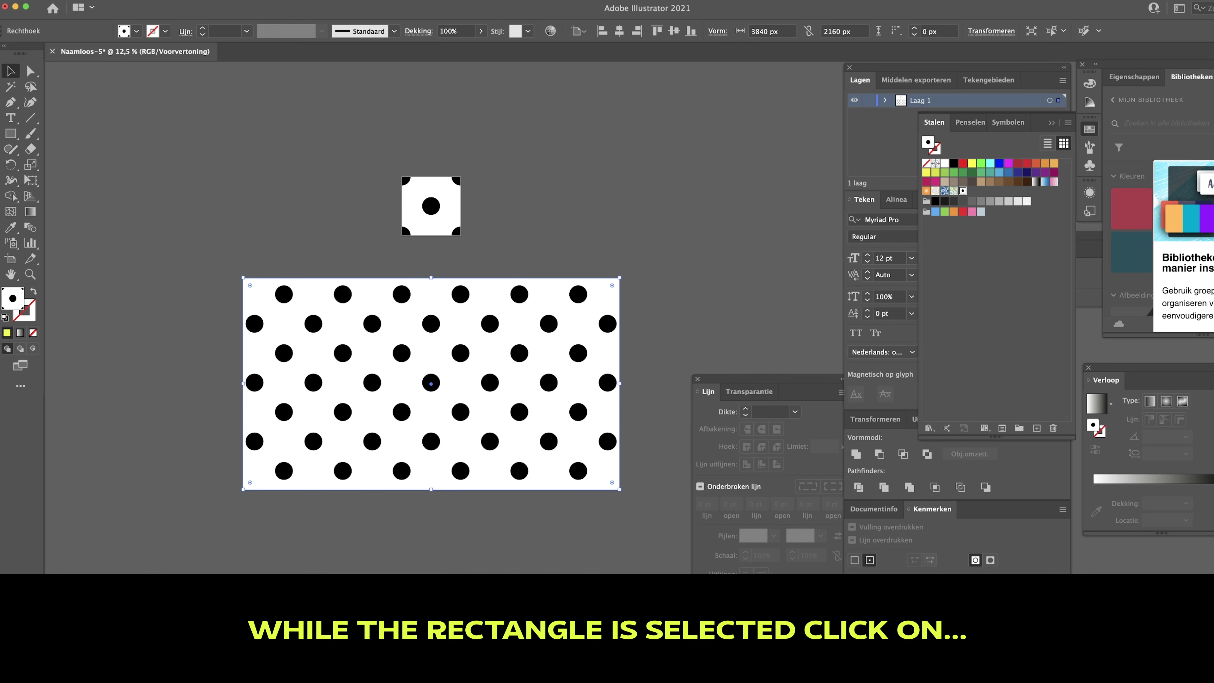
Expand the polka-dot rectangle with Object > Expand.
click(160, 3)
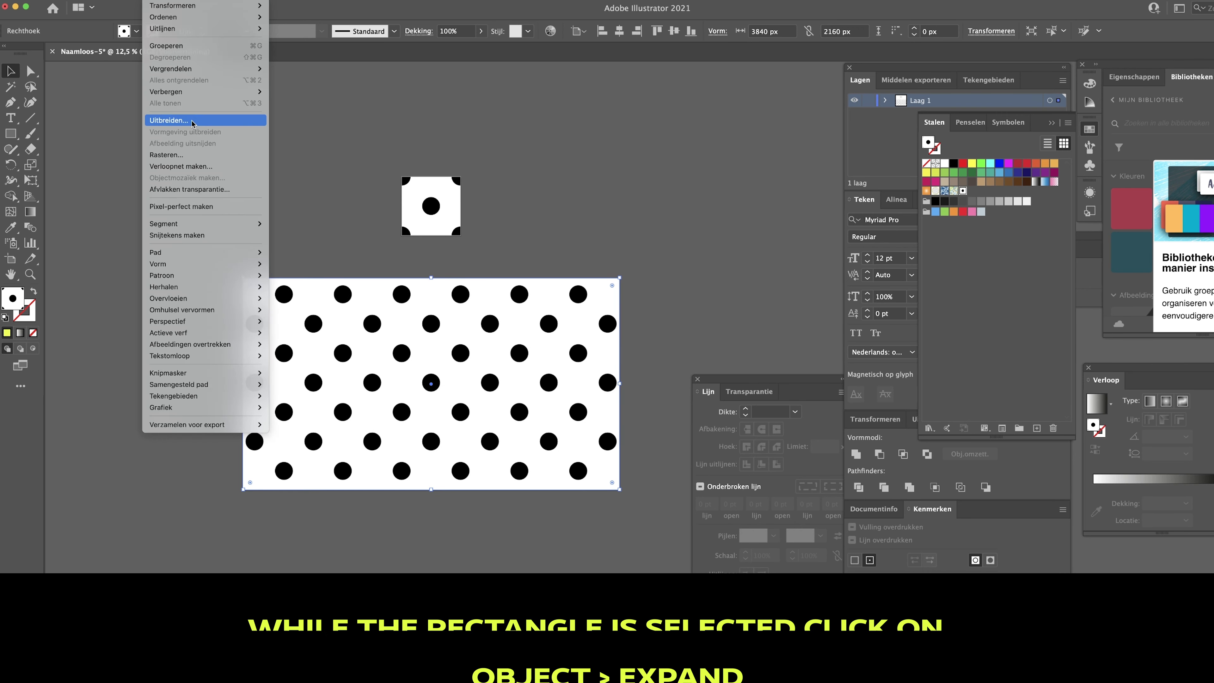
click(169, 120)
key(Return)
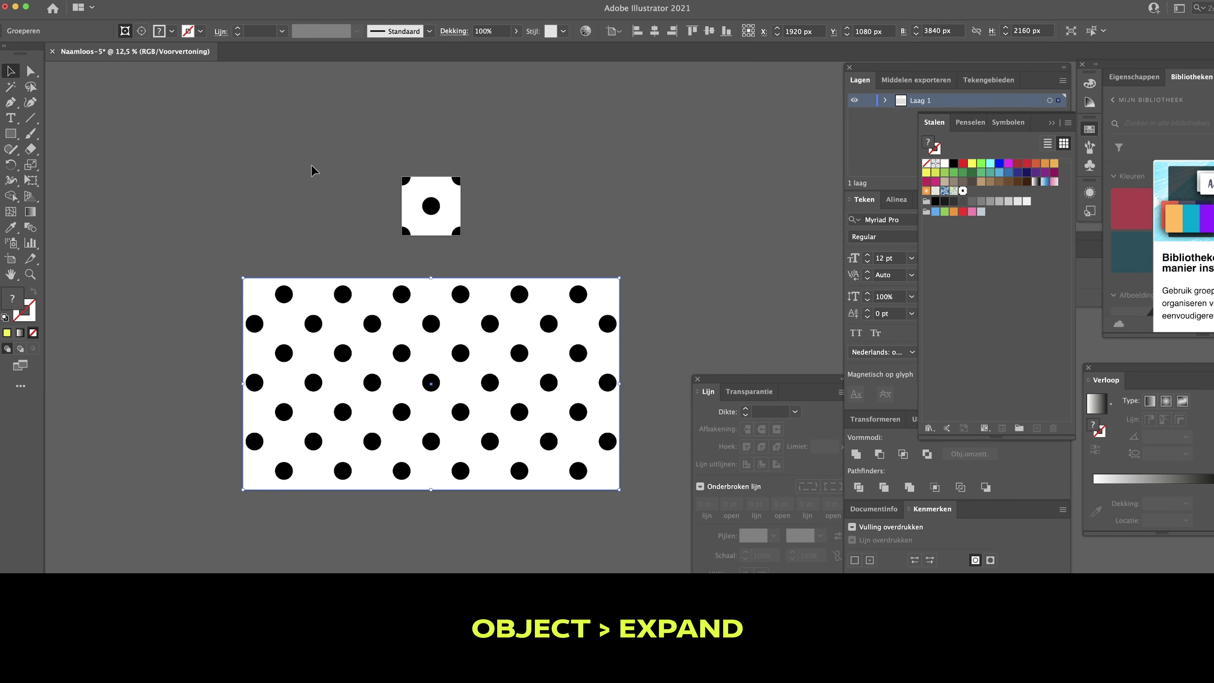
Ungroup the expanded artwork and bring up the clip group's clipping-mask options.
right_click(429, 353)
click(495, 454)
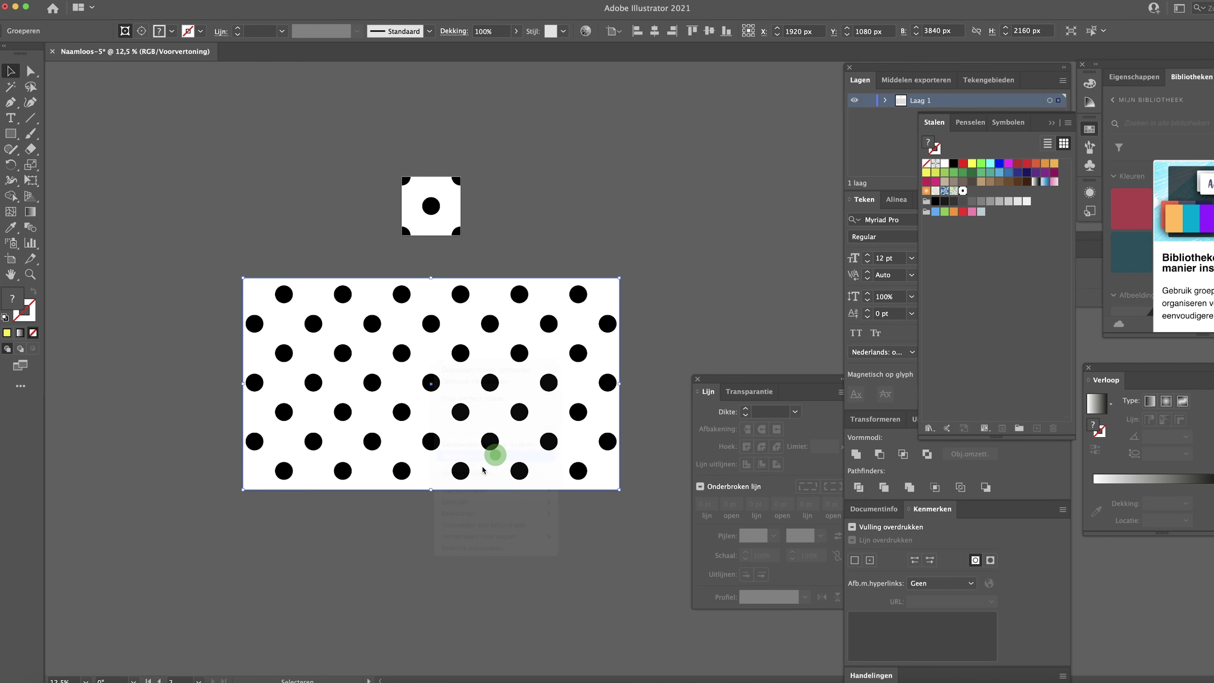
click(429, 543)
click(429, 439)
right_click(432, 441)
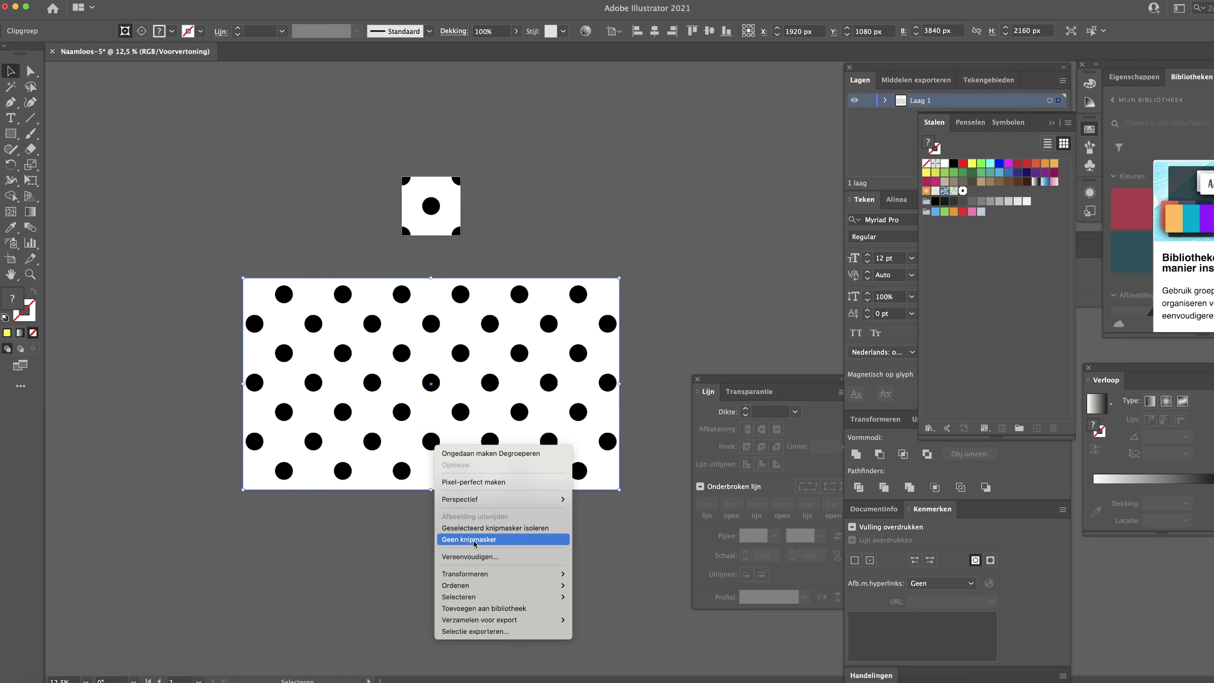
Release the clipping mask (Geen knipmasker) and delete the dot left in the small tile.
click(474, 541)
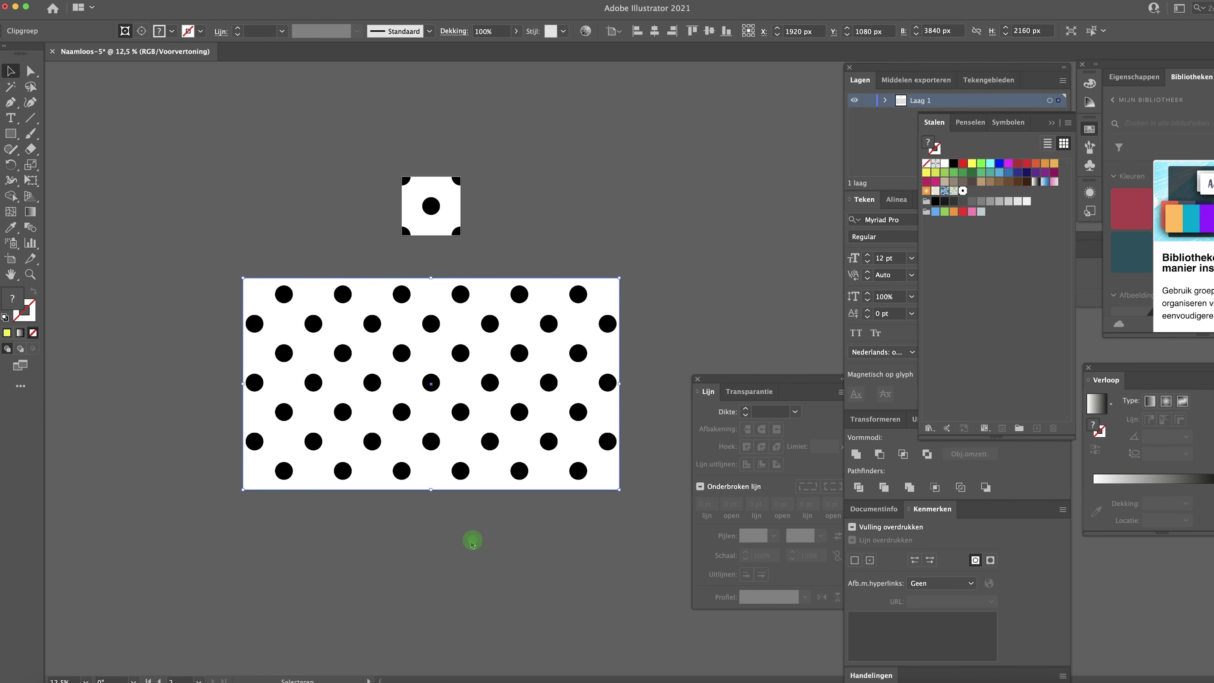
click(502, 556)
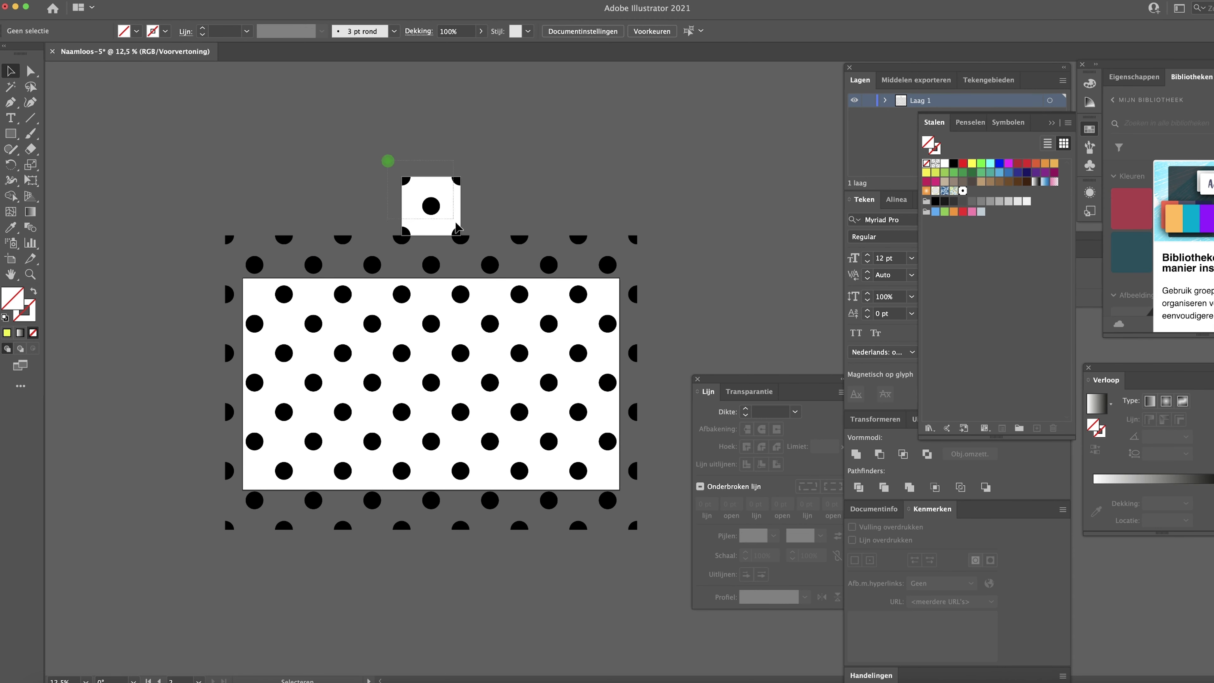
drag(434, 213, 558, 157)
key(Delete)
click(496, 171)
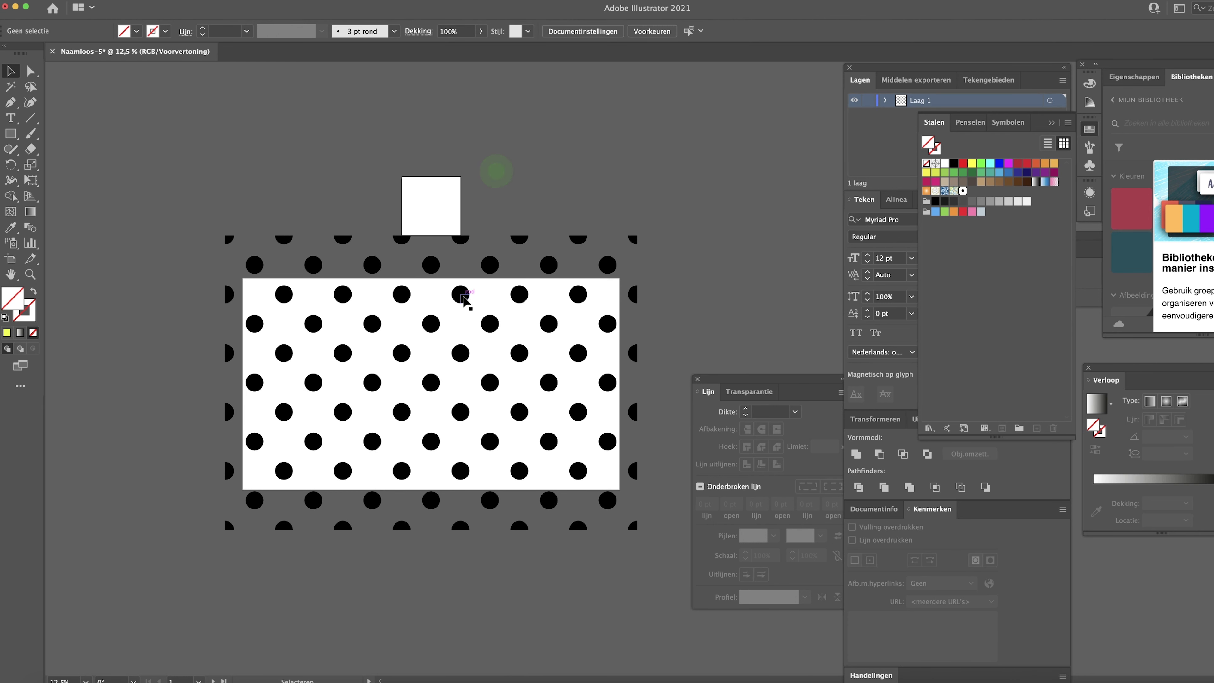
Select every black dot via Selecteer > Zelfde > Vulkleur.
key(a)
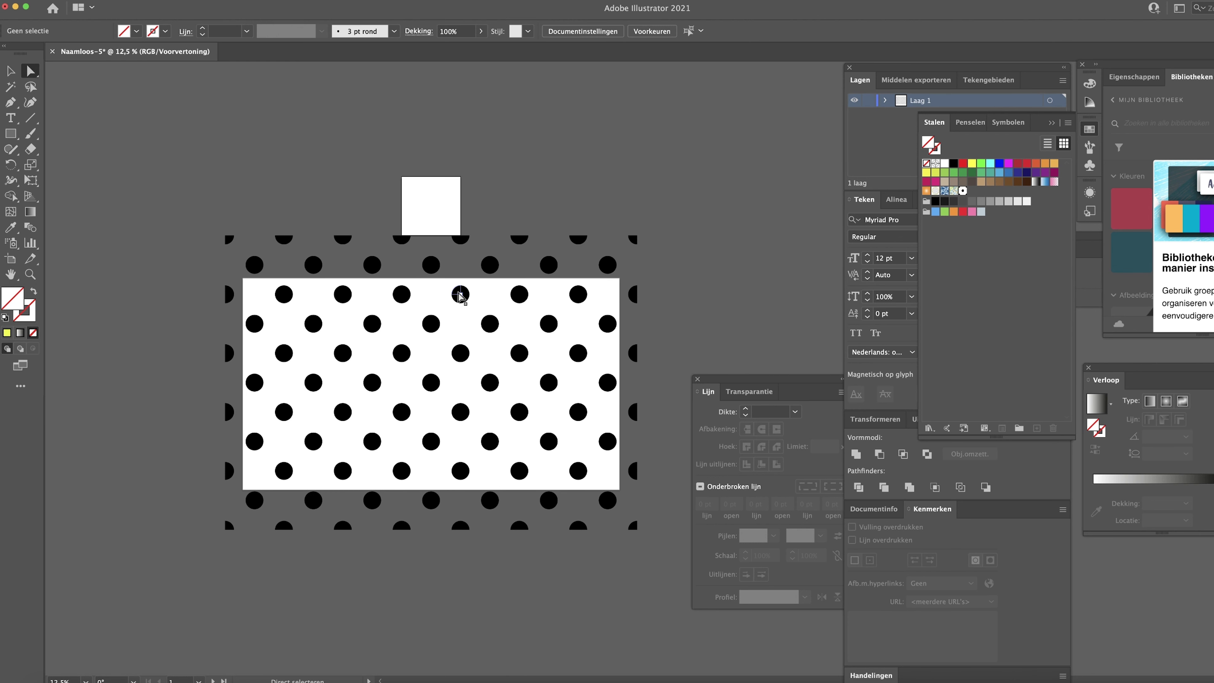
click(458, 295)
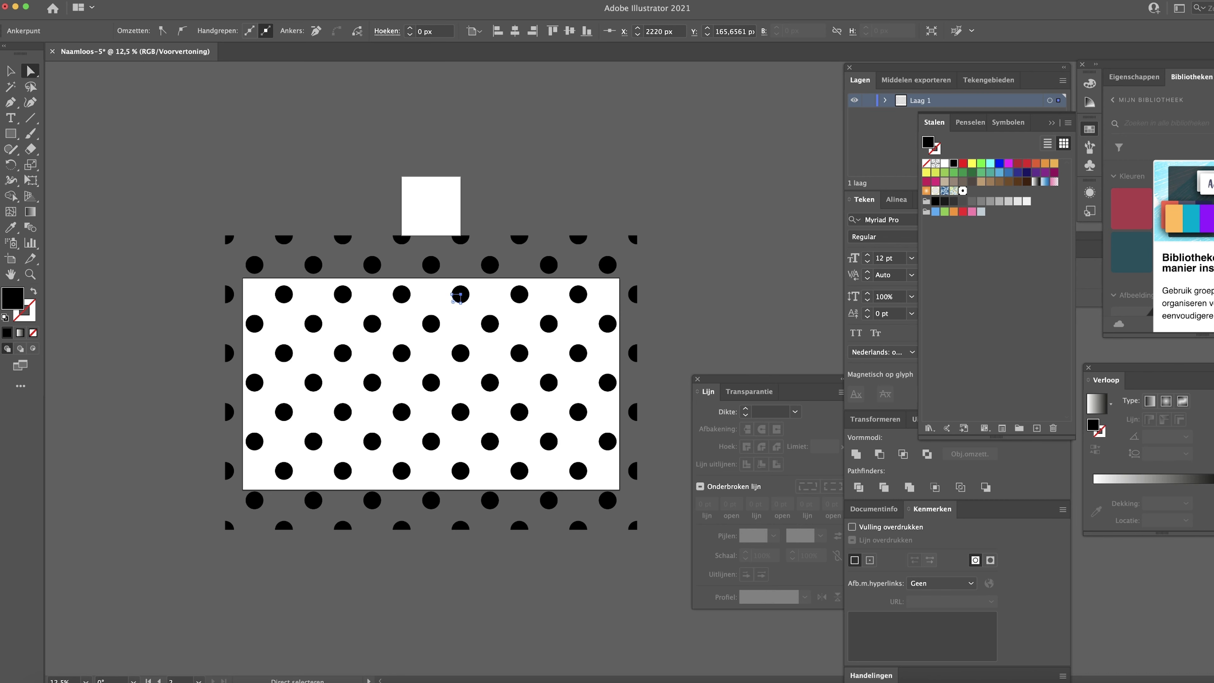
click(218, 1)
mouse_move(259, 106)
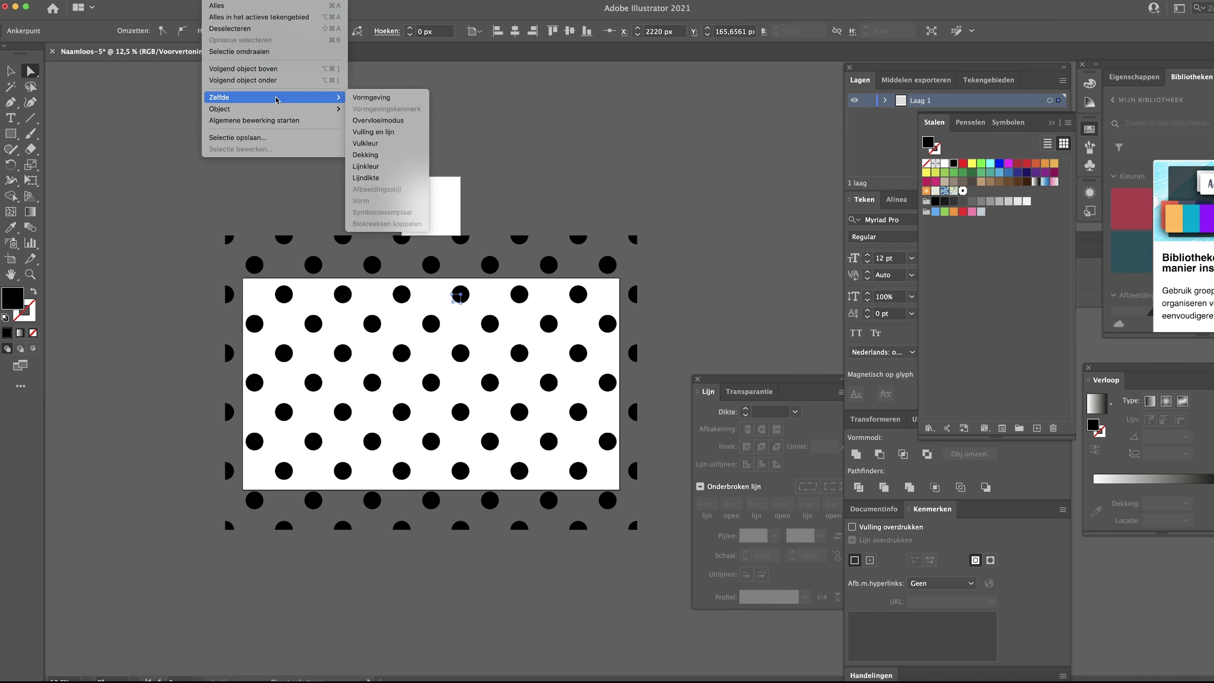
click(368, 145)
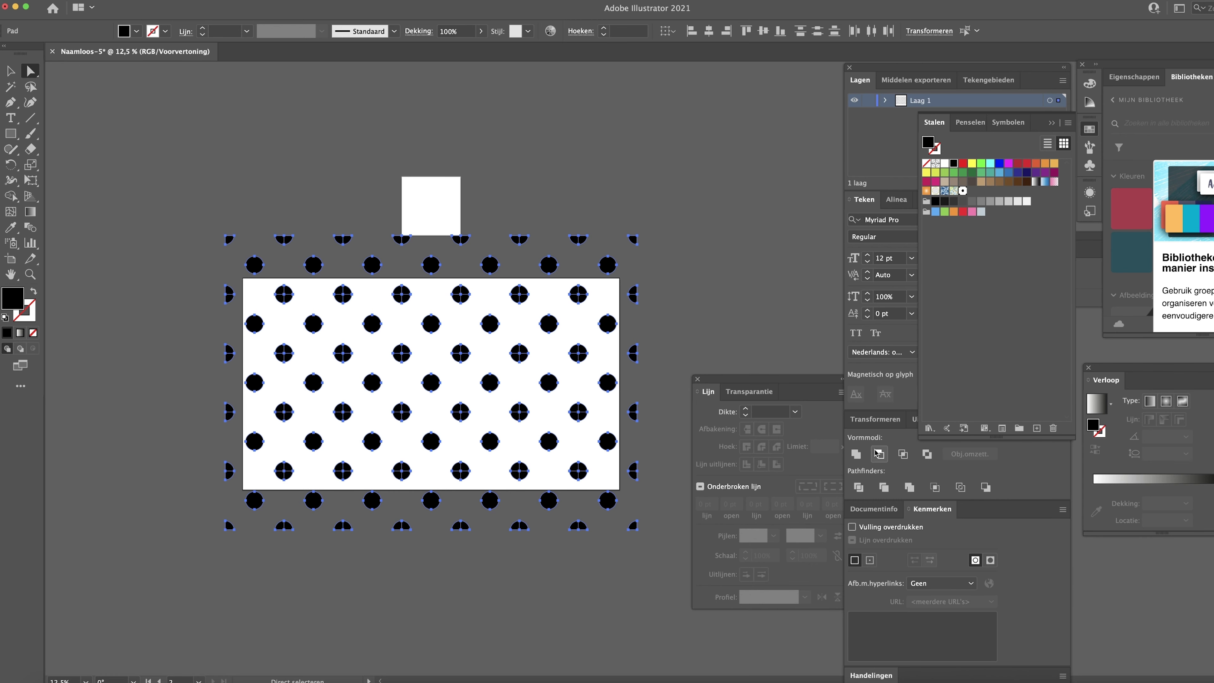
Merge the selected dots into one shape with Pathfinder Unite.
click(882, 441)
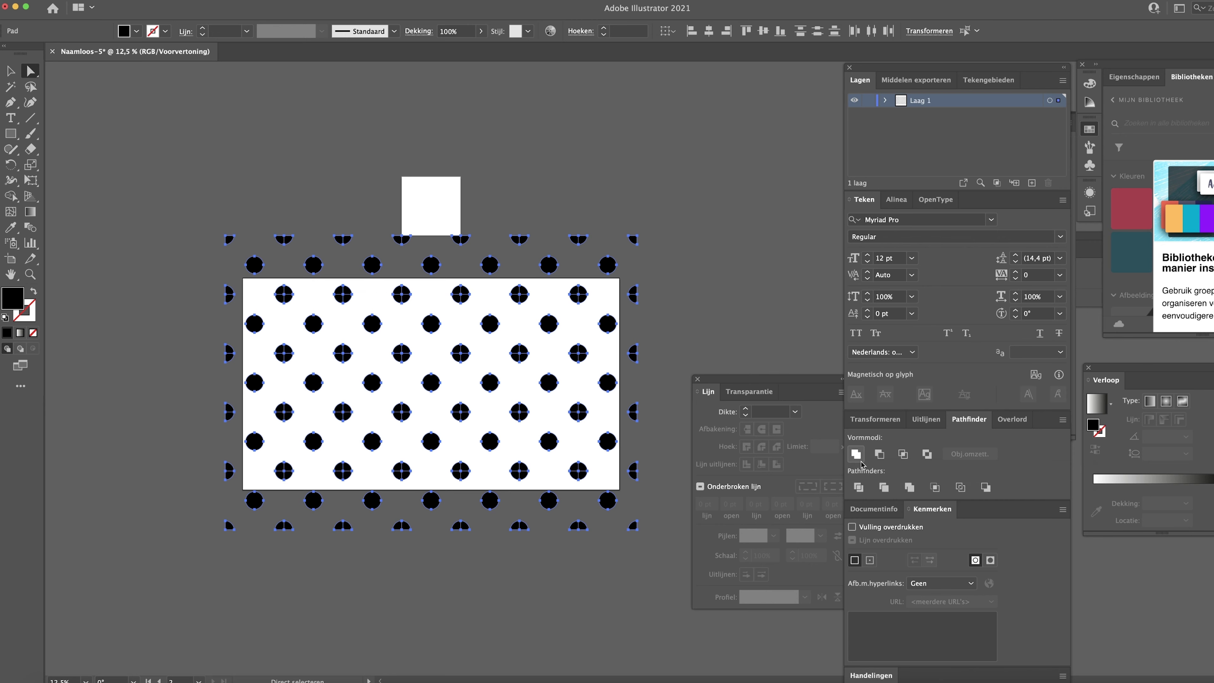
click(856, 454)
key(v)
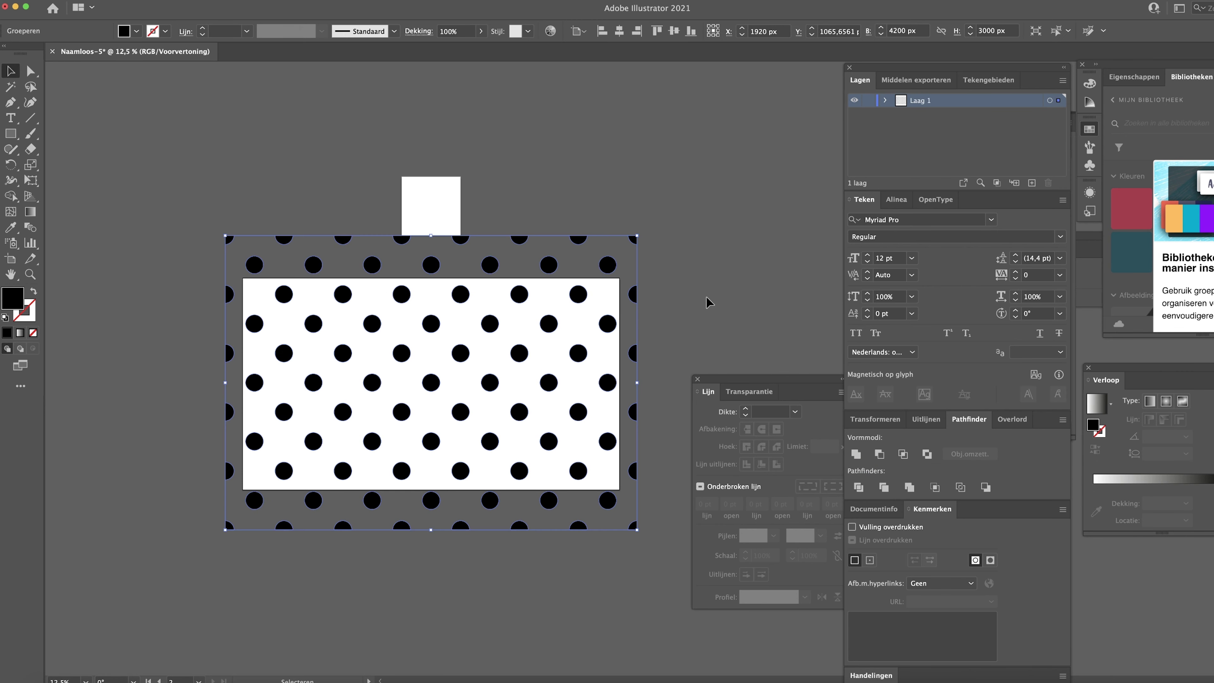
key(a)
key(a)
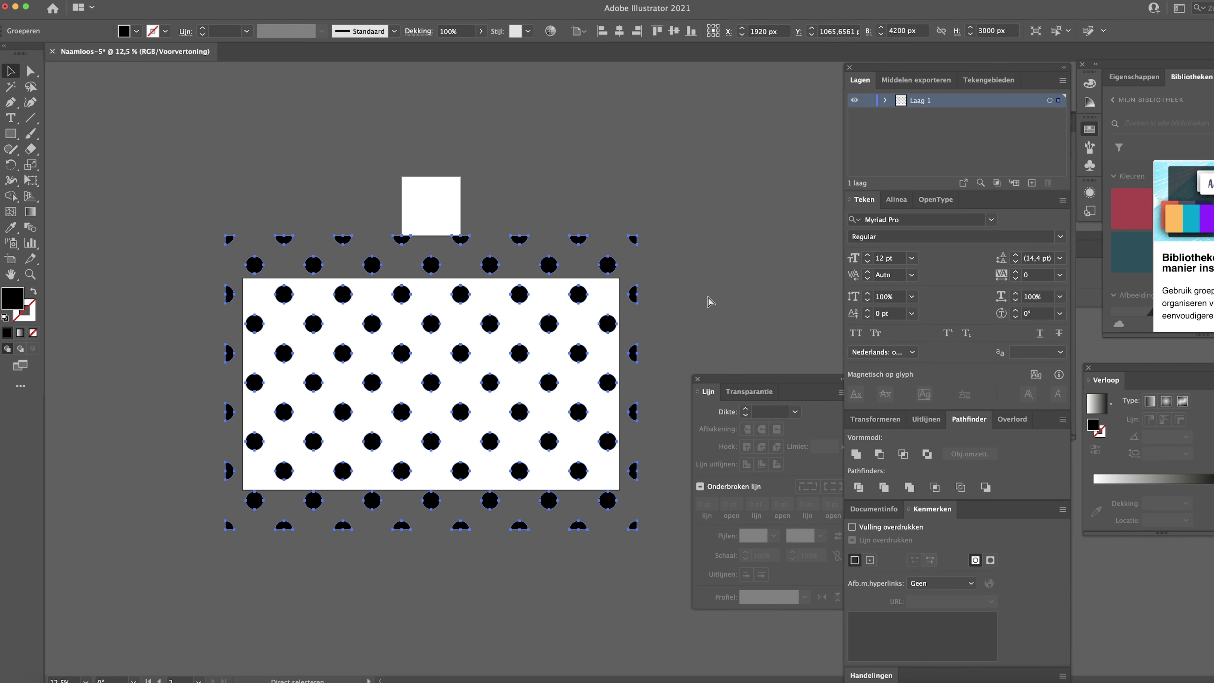
key(v)
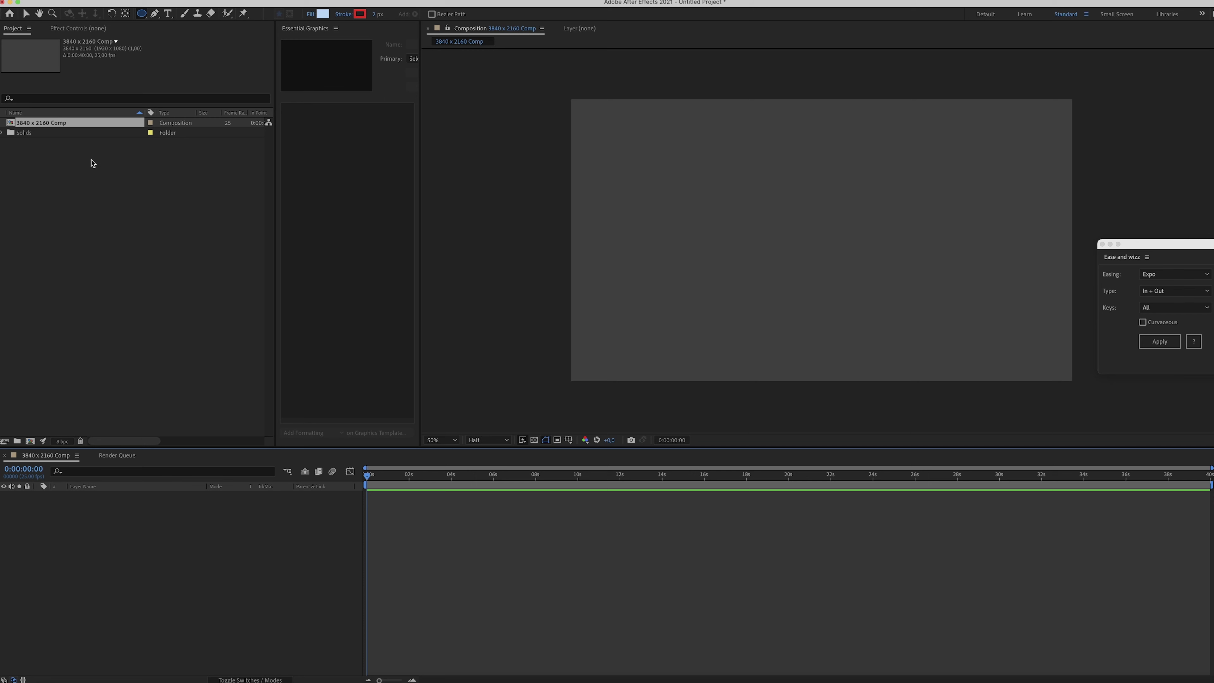
Select the 3840 x 2160 Comp in the Project panel and pick the Selection tool.
click(92, 163)
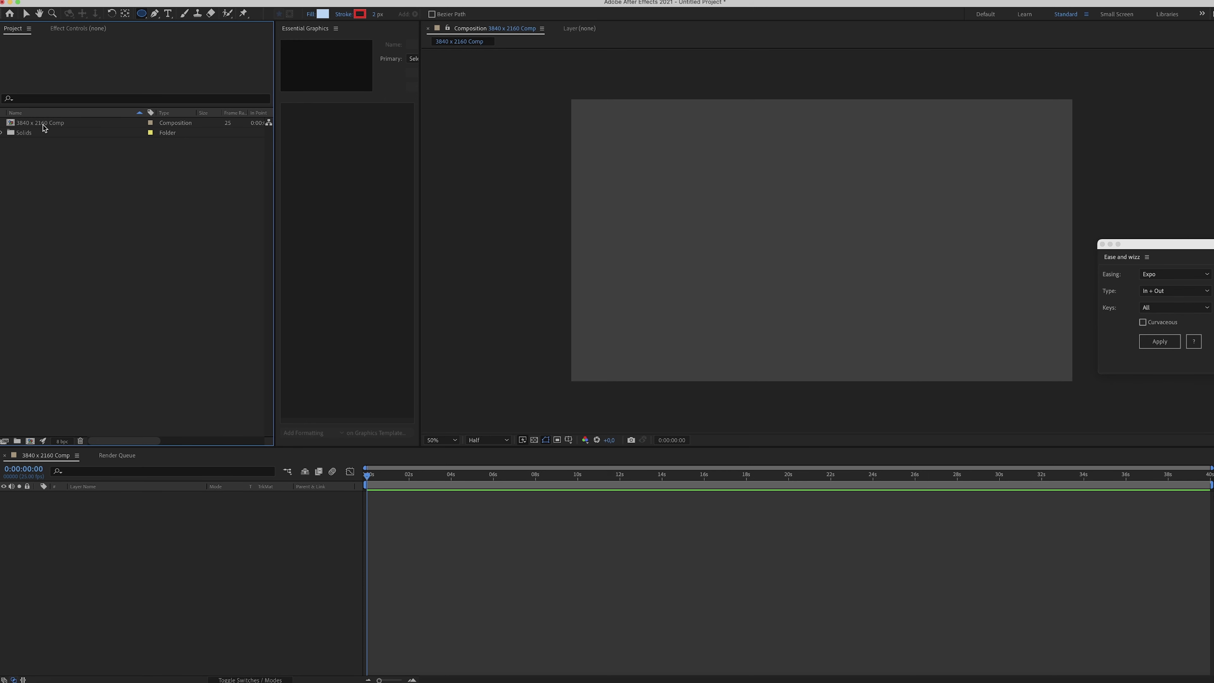
click(56, 123)
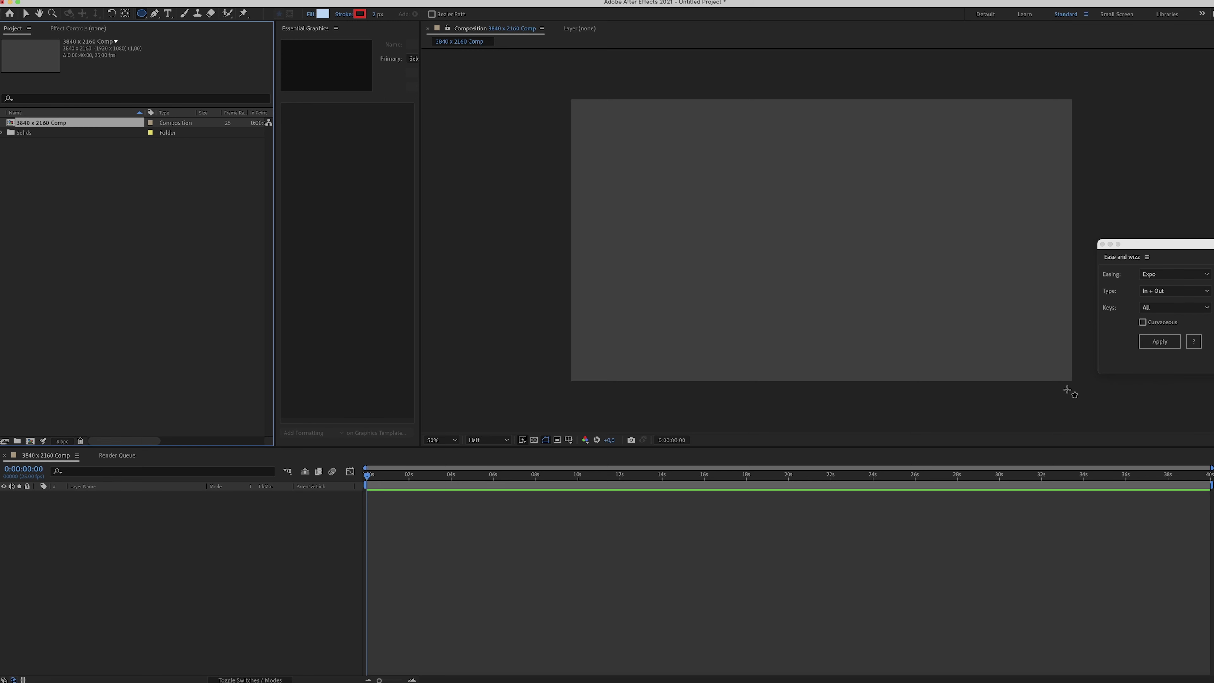
click(26, 13)
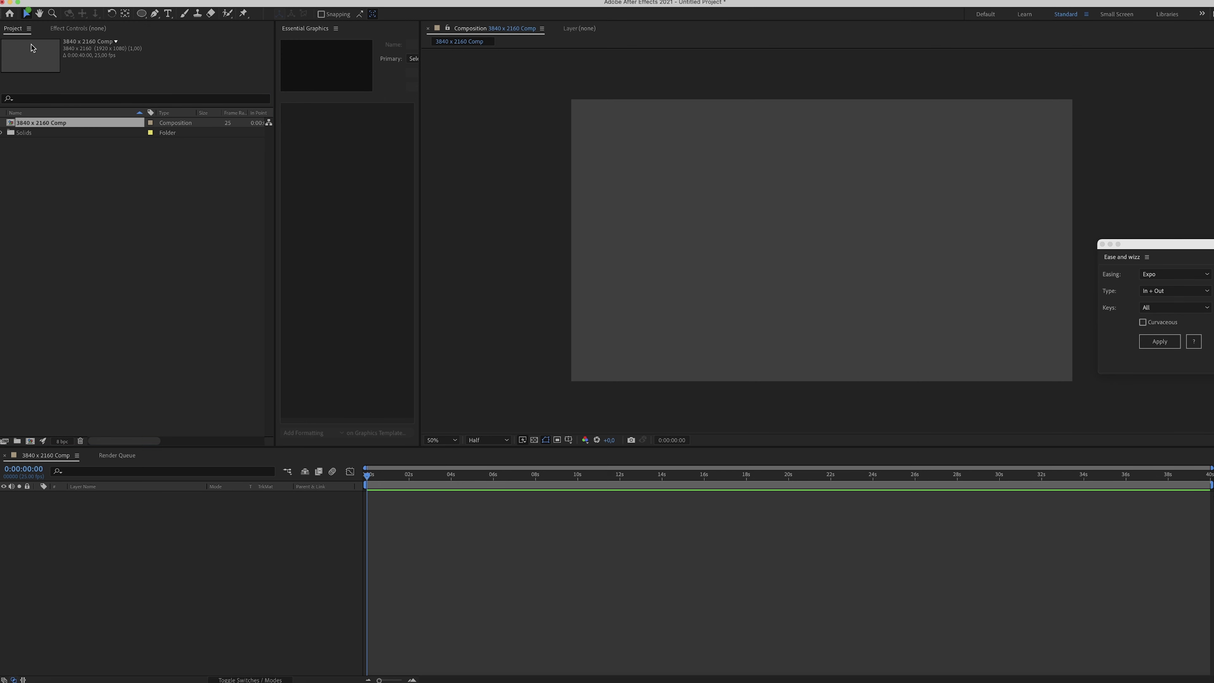
Add a new pure-white solid layer through the timeline's New > Solid.
right_click(133, 522)
mouse_move(215, 530)
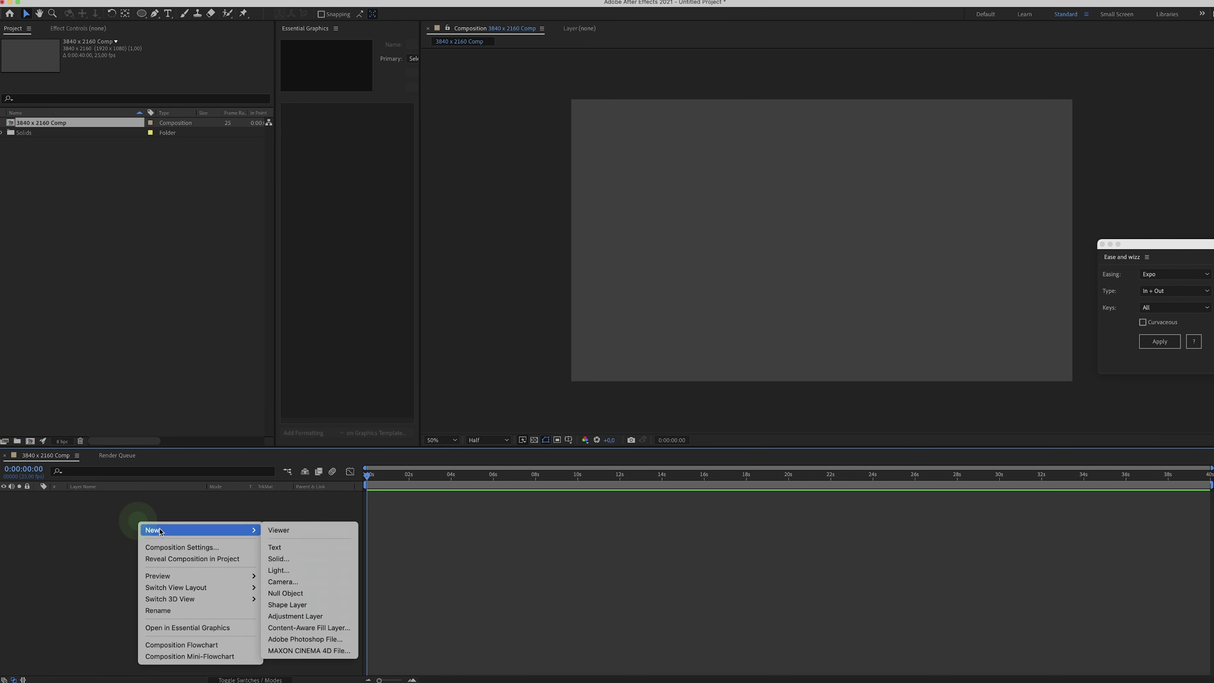
click(321, 558)
click(662, 410)
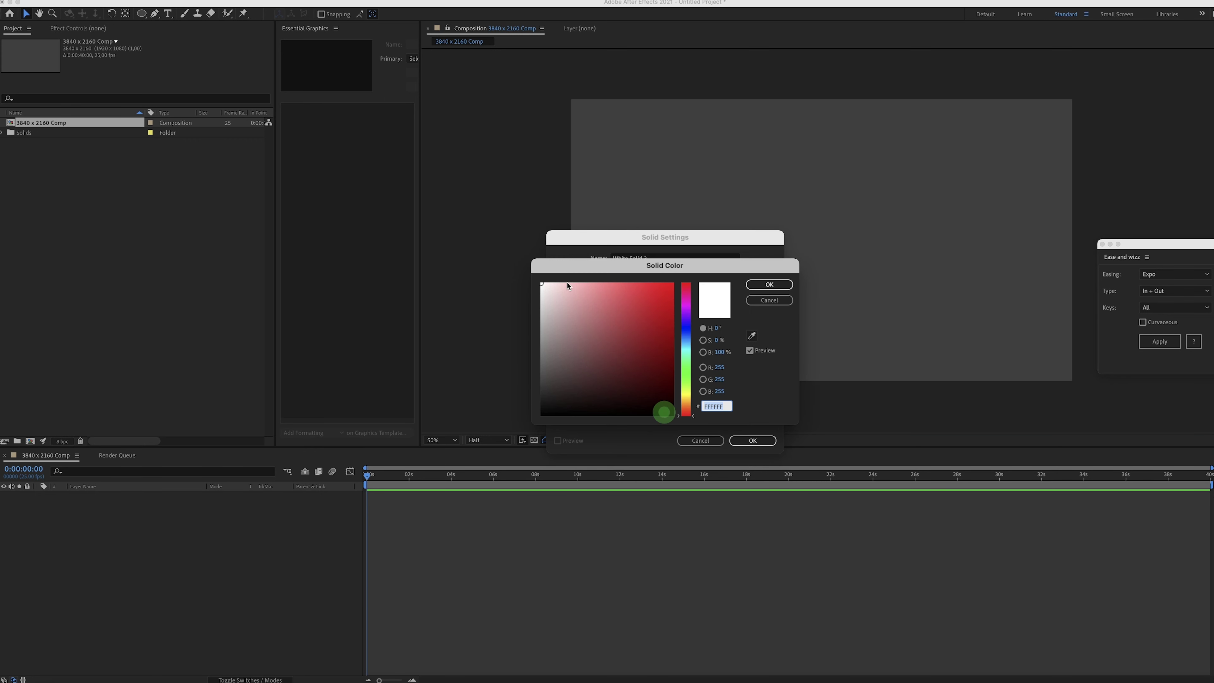
drag(556, 299, 542, 284)
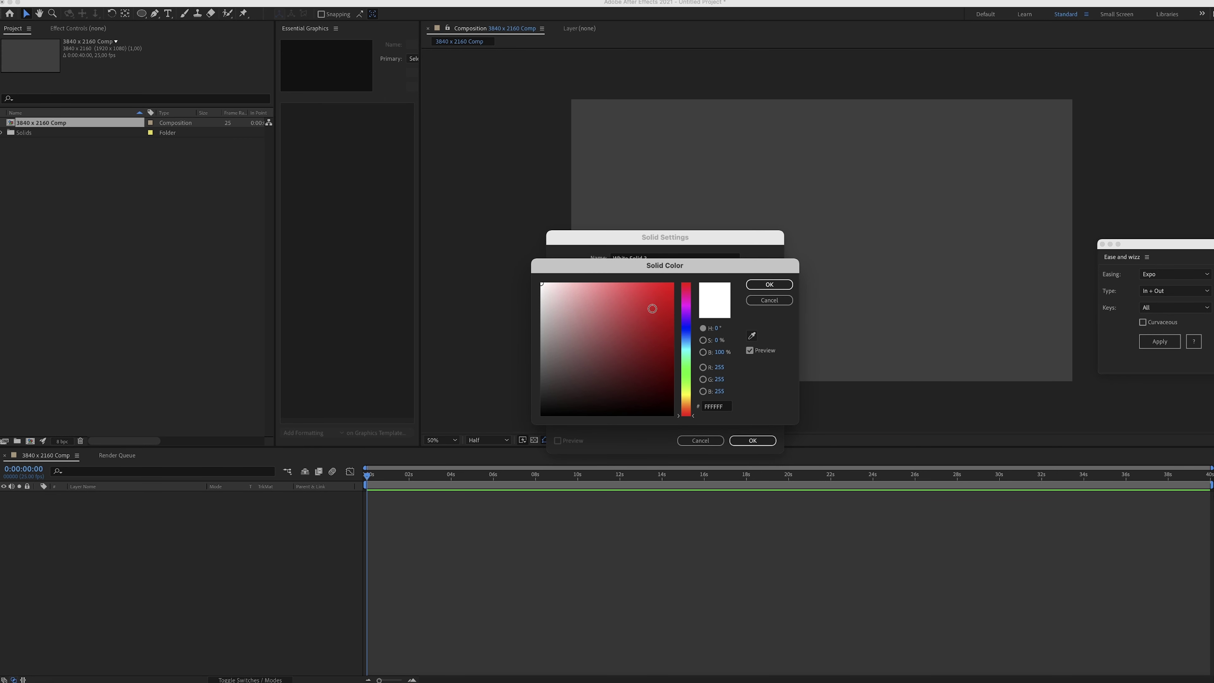
click(761, 284)
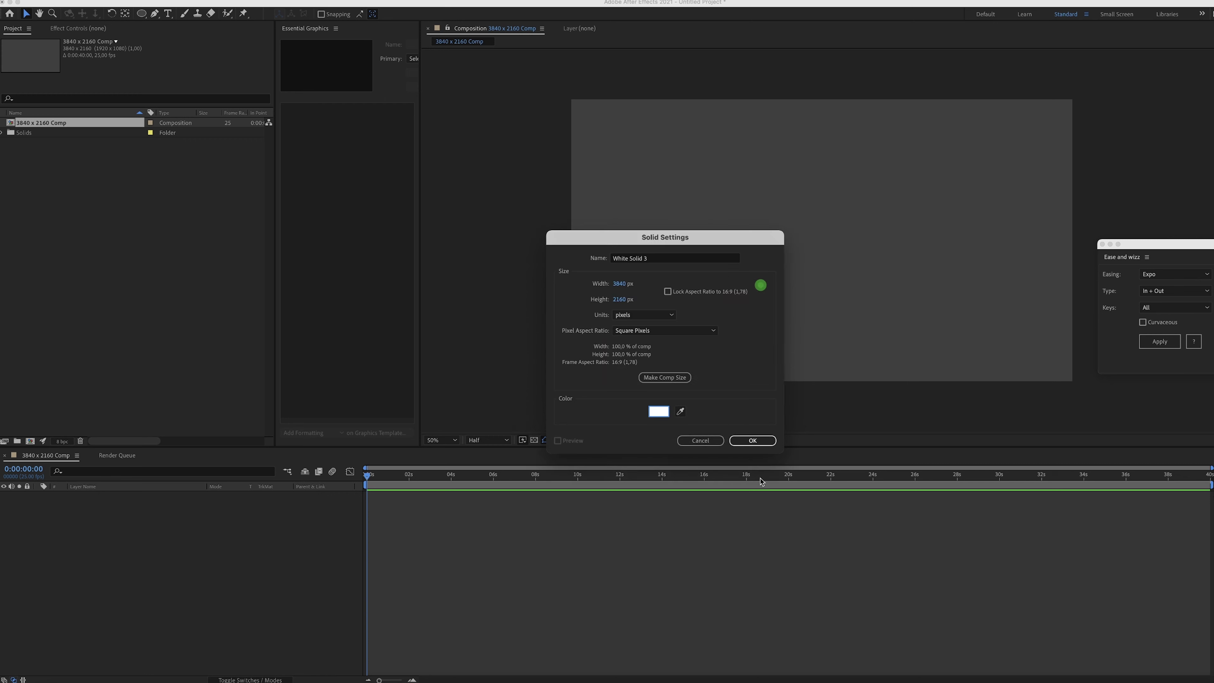
click(752, 440)
Reselect White Solid 3 for the pasted dot masks, then zoom the viewer to the full frame.
click(173, 540)
click(105, 497)
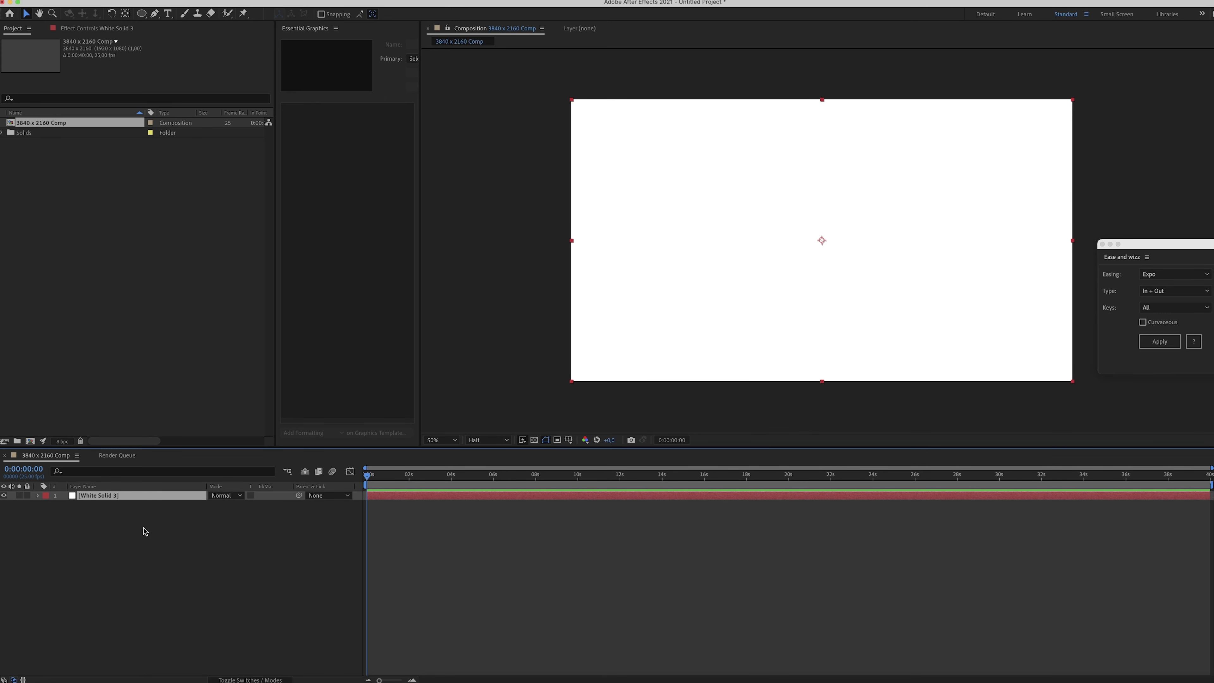
click(498, 339)
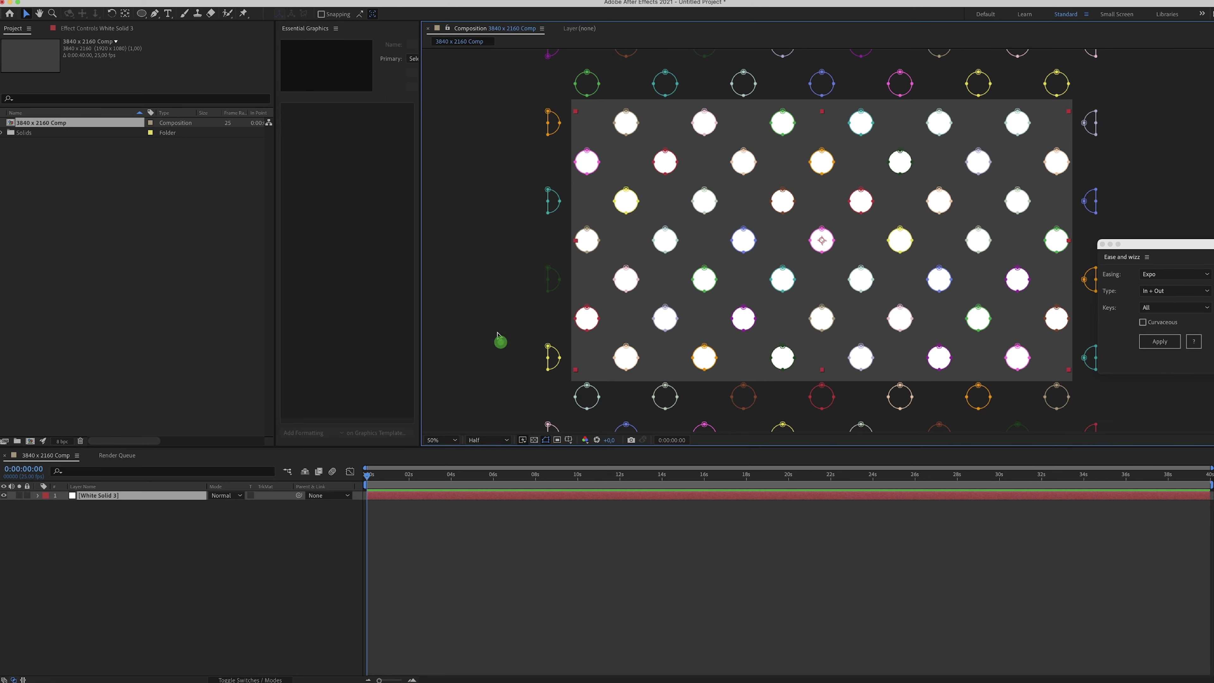
key(comma)
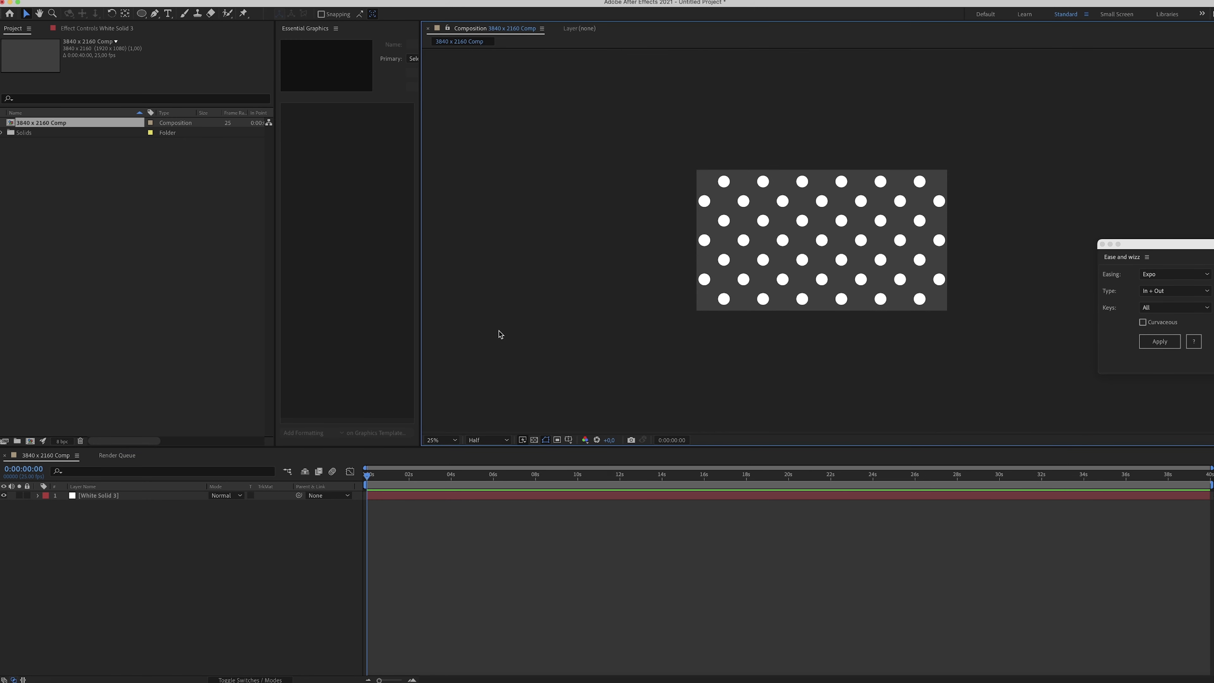
click(82, 244)
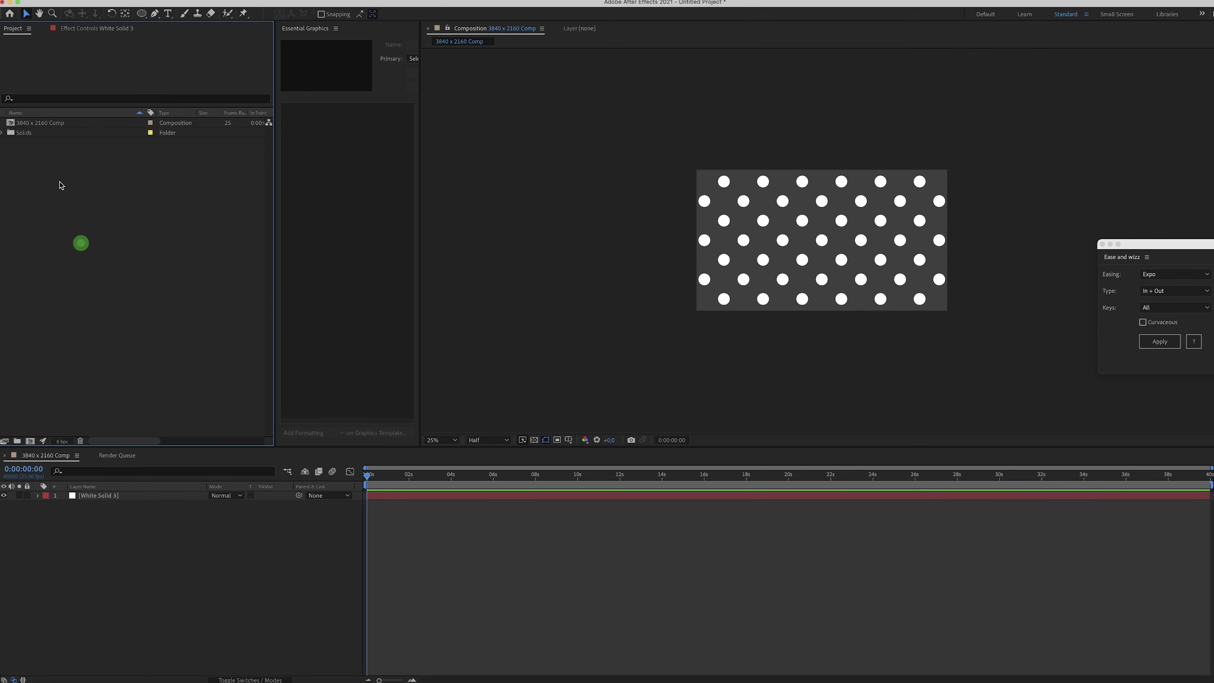
Create a 1920×1080 Comp 1 and drag the 3840 x 2160 Comp into its timeline.
right_click(60, 181)
click(65, 185)
click(526, 359)
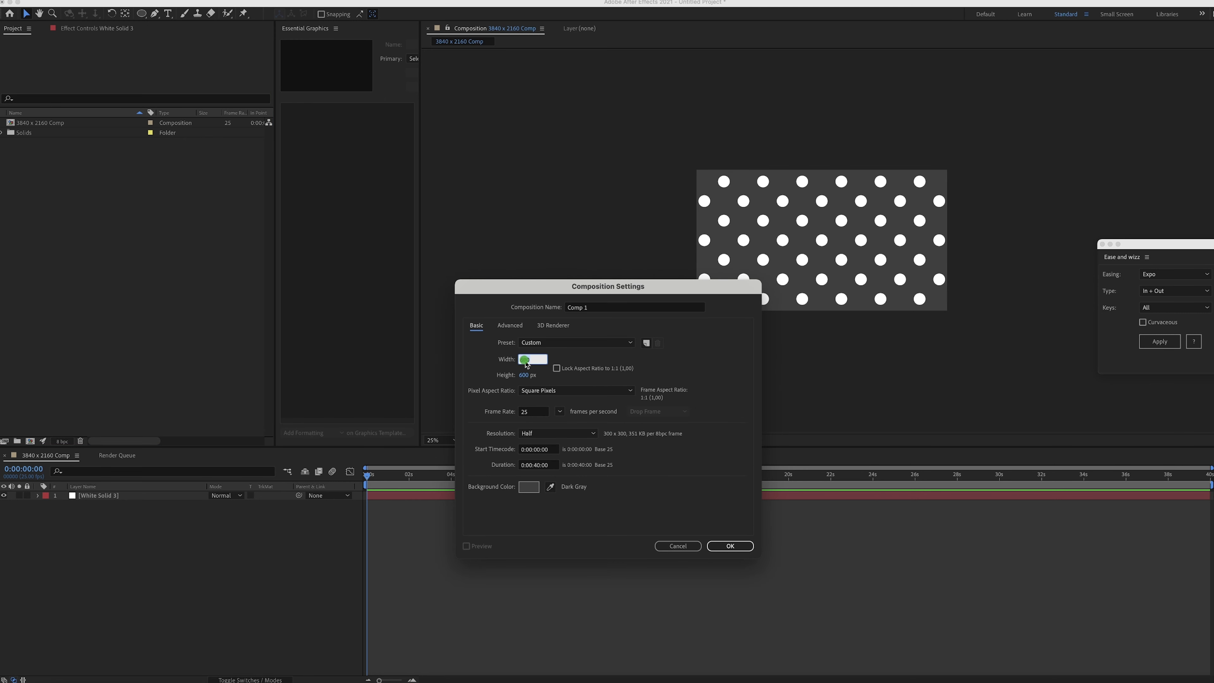
text(4)
text(1080)
key(Return)
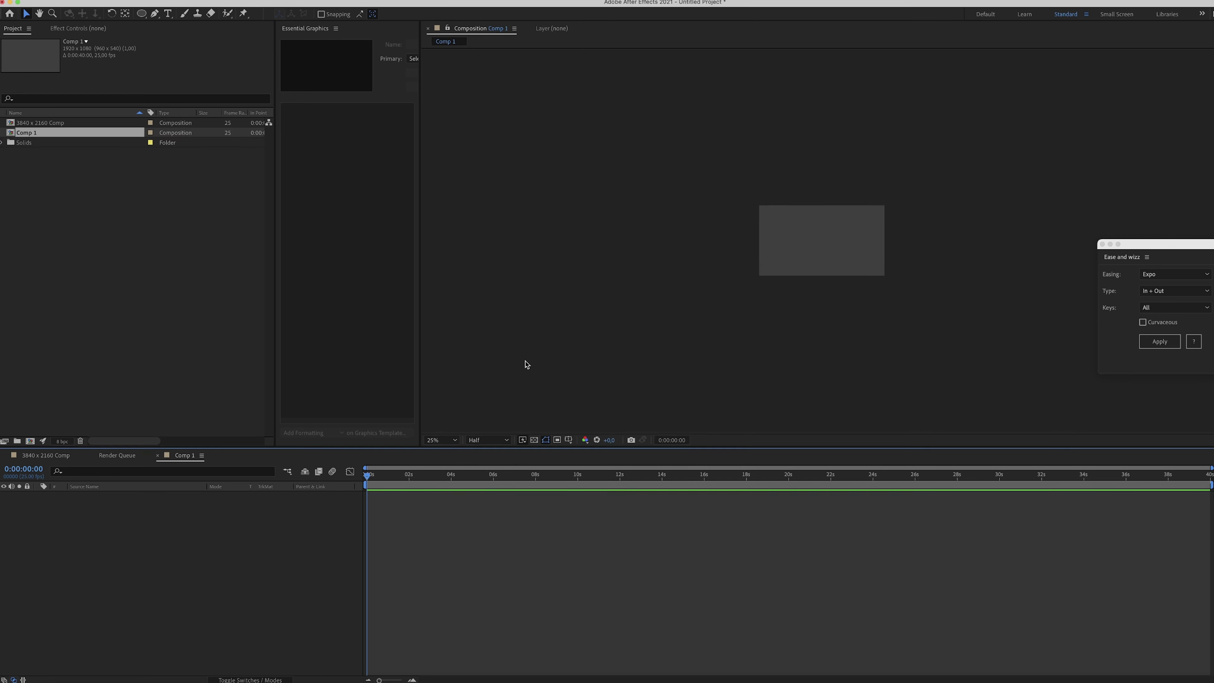
drag(53, 123, 128, 558)
Keyframe the nested comp's Scale at 0s and 6s, with 63% at the start.
key(s)
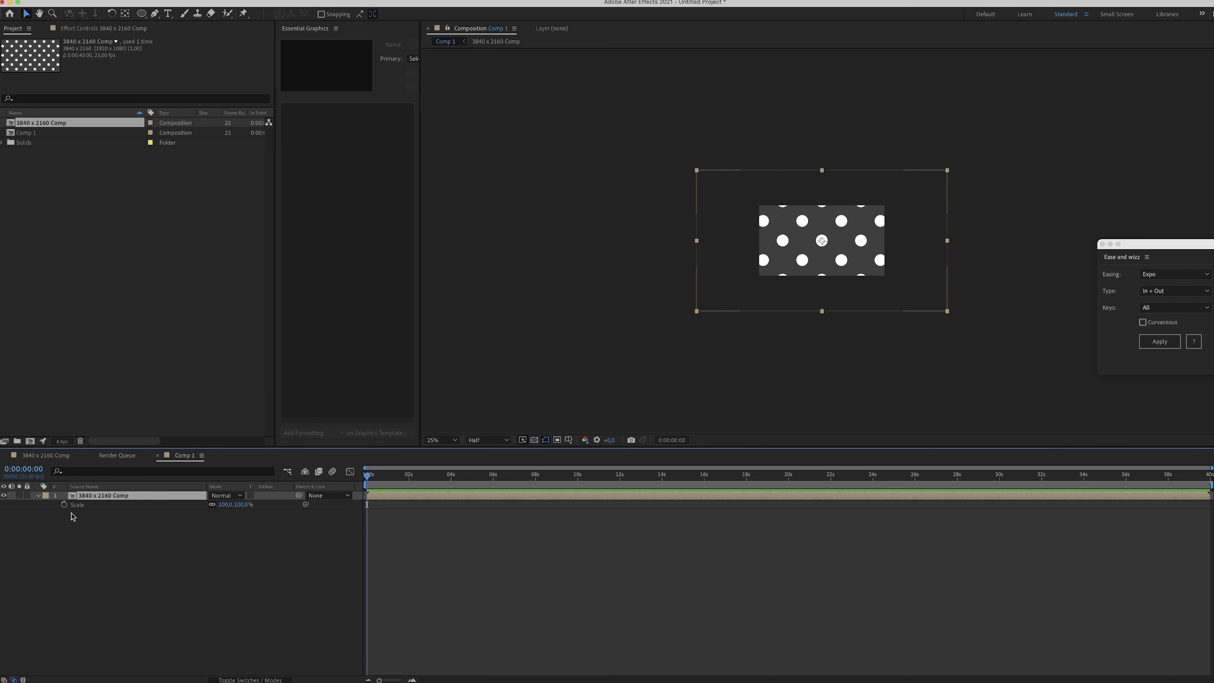
click(64, 505)
click(492, 475)
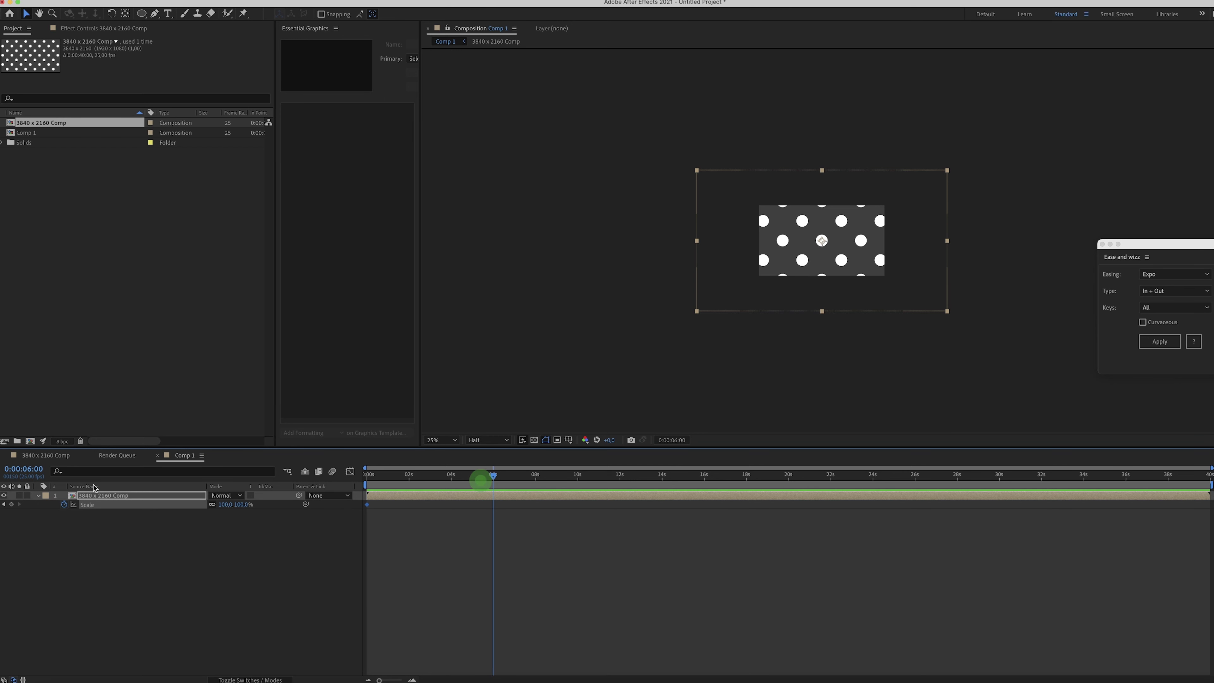
click(4, 504)
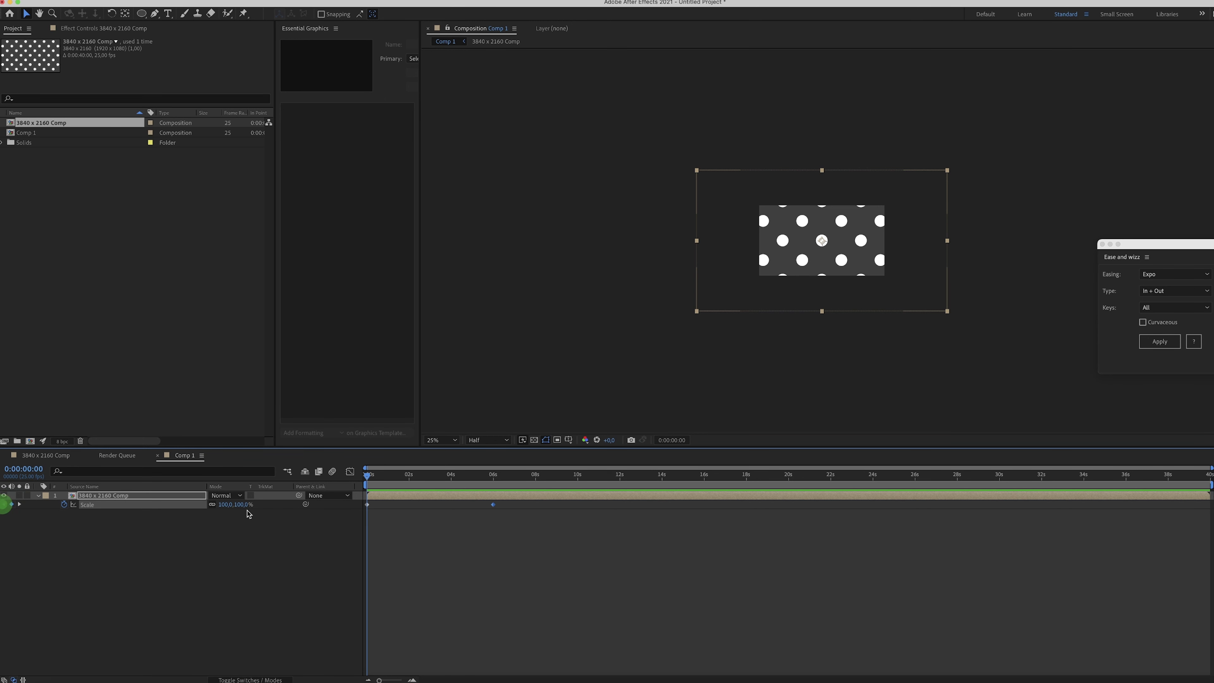
drag(245, 505, 224, 506)
click(449, 526)
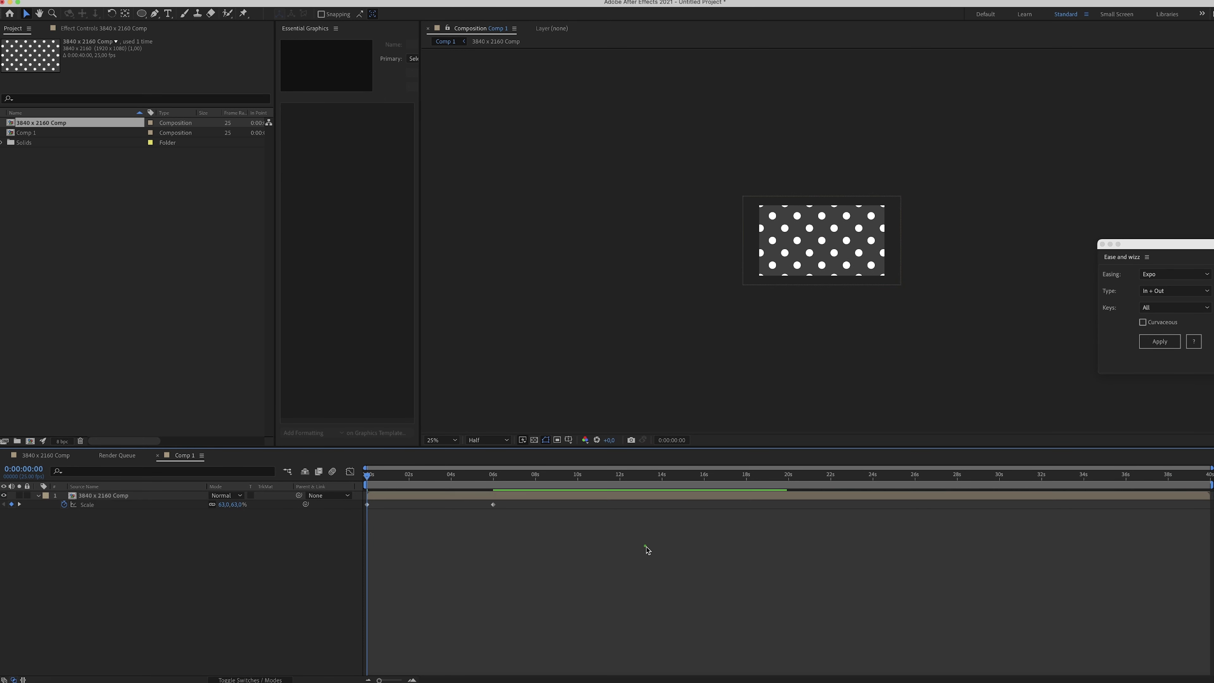
Move the full-size Scale keyframe to about 23 seconds and preview the animation.
click(644, 545)
drag(492, 505, 848, 505)
key(space)
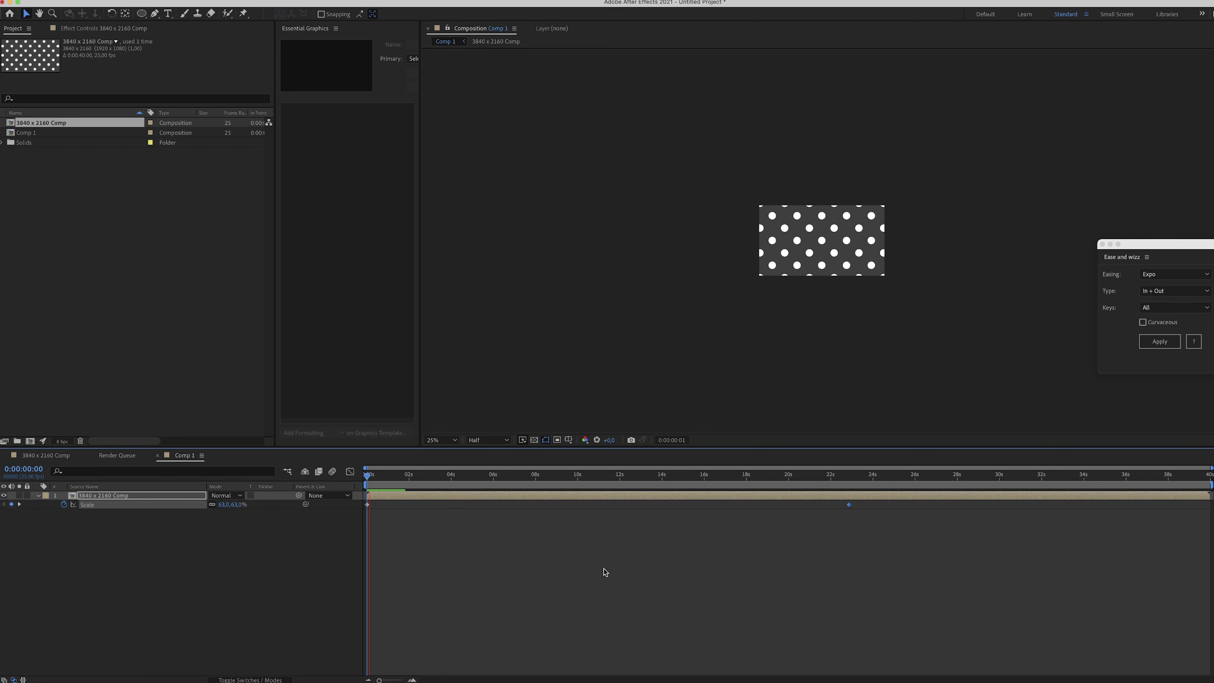